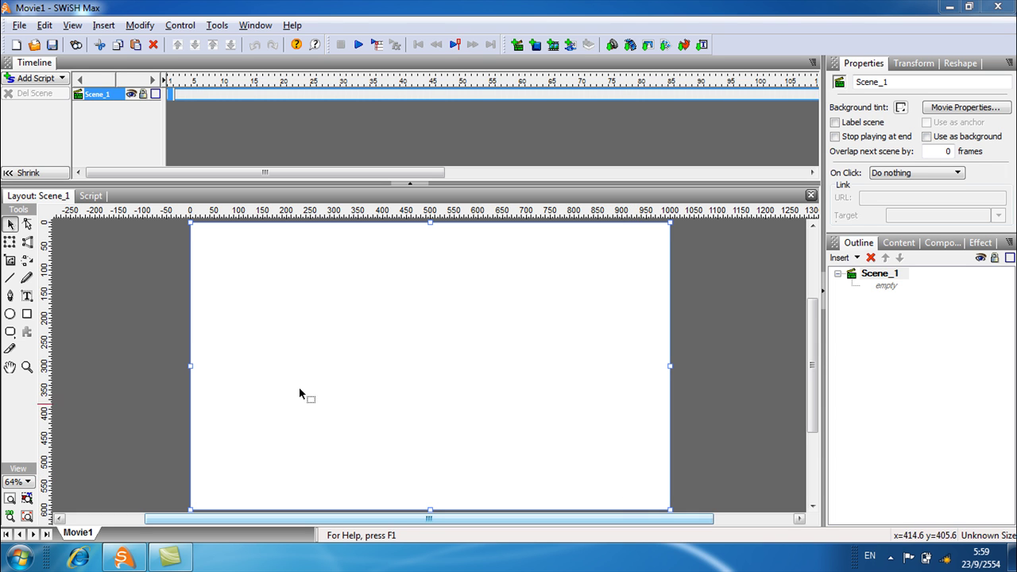
Add the text "FUNNY GAMES" on two lines in Scene_1, in orange bold Arial at size 150.
click(28, 298)
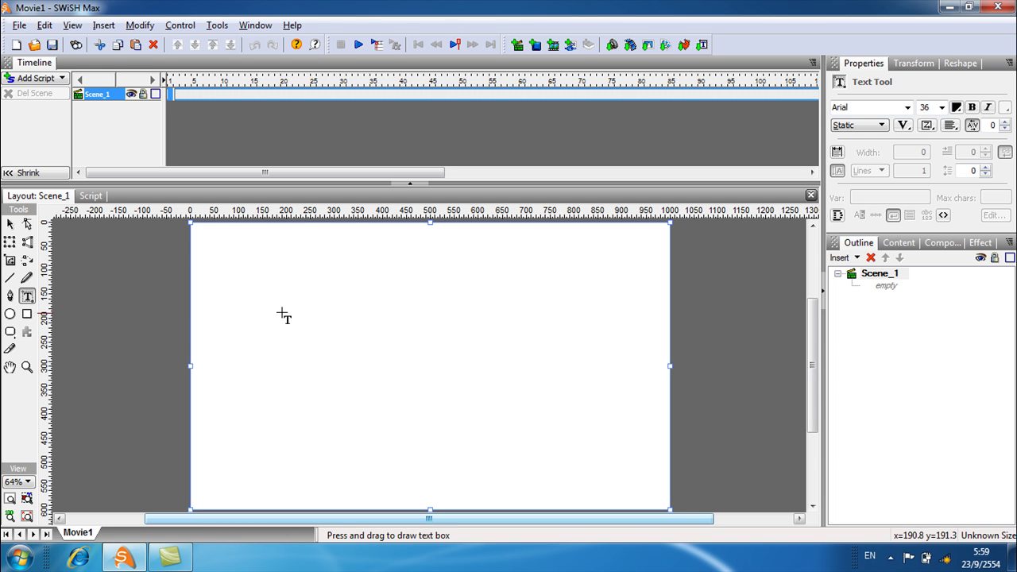
drag(282, 310, 452, 388)
text(FUNNY)
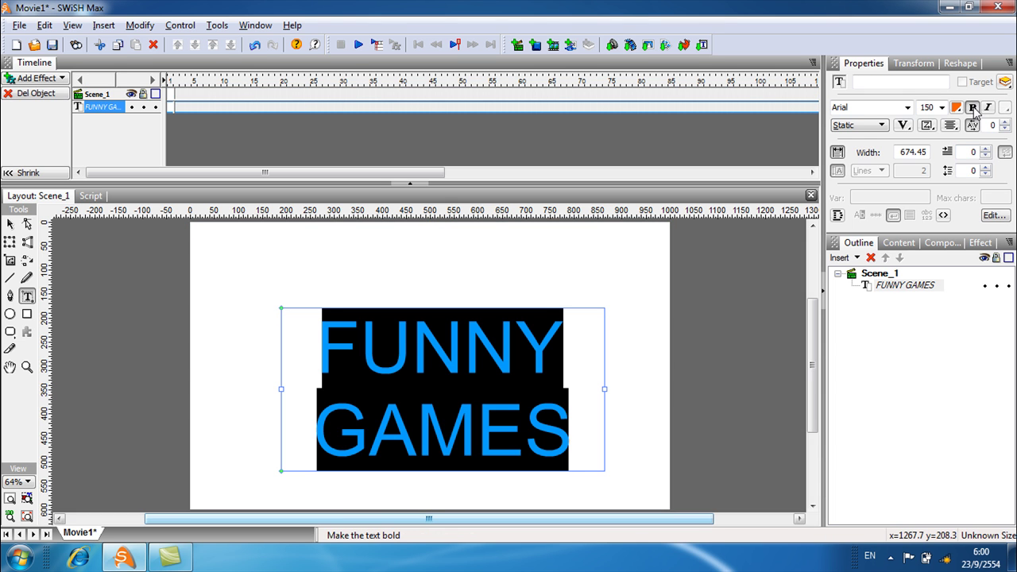
click(973, 109)
Move the "FUNNY GAMES" title up to the upper middle of the stage and deselect it.
click(10, 223)
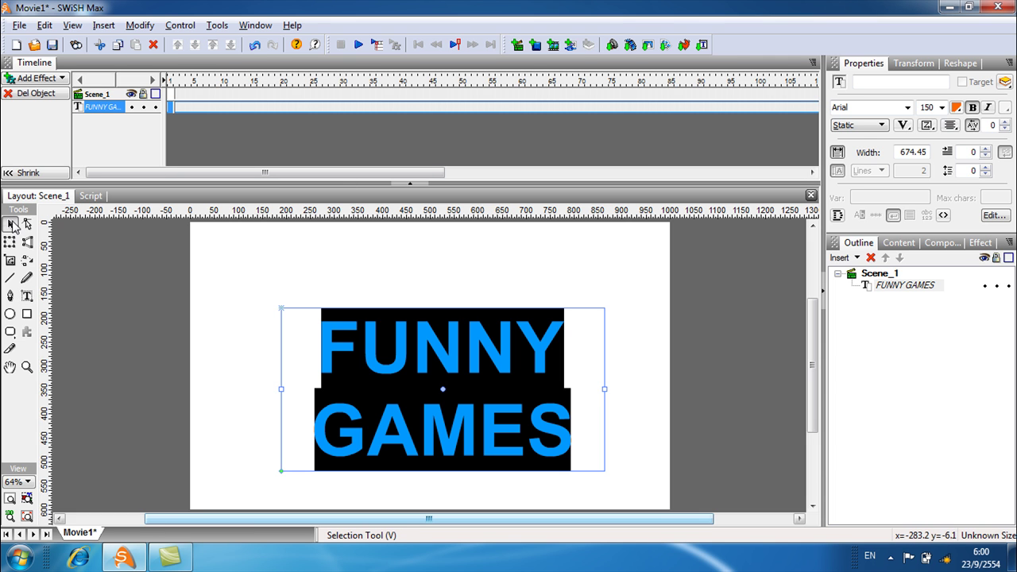
click(373, 379)
click(396, 364)
drag(396, 366, 391, 299)
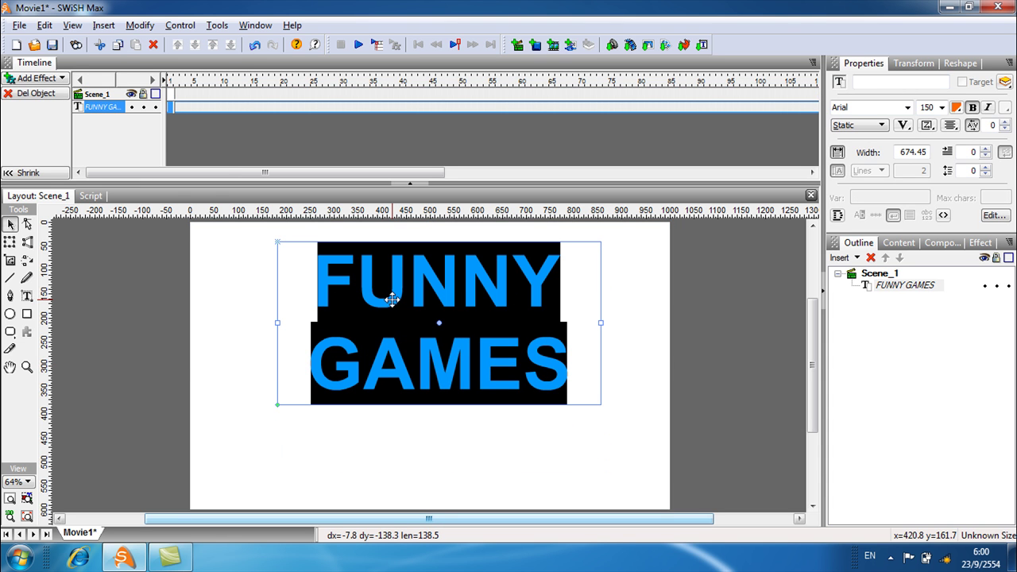
click(255, 441)
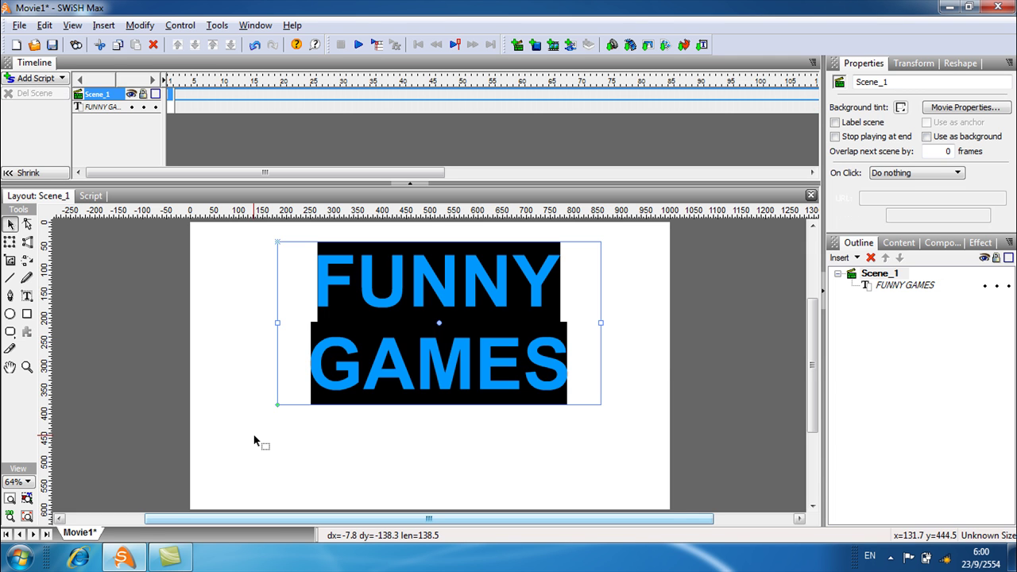
Draw a rounded button shape about 311 by 67 below the title and shift it to sit centred under the text.
click(10, 332)
click(10, 332)
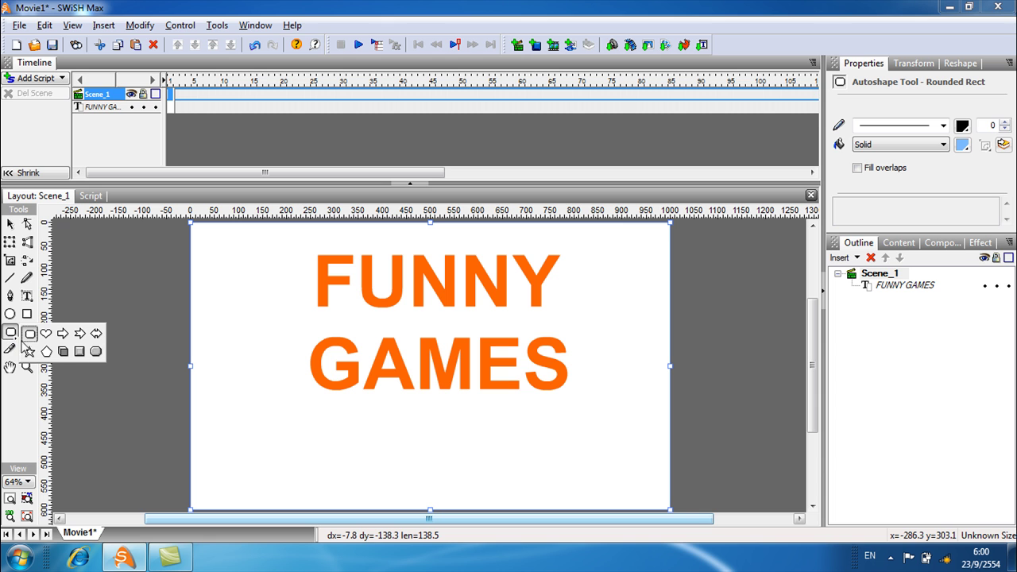
click(95, 352)
drag(350, 430, 498, 465)
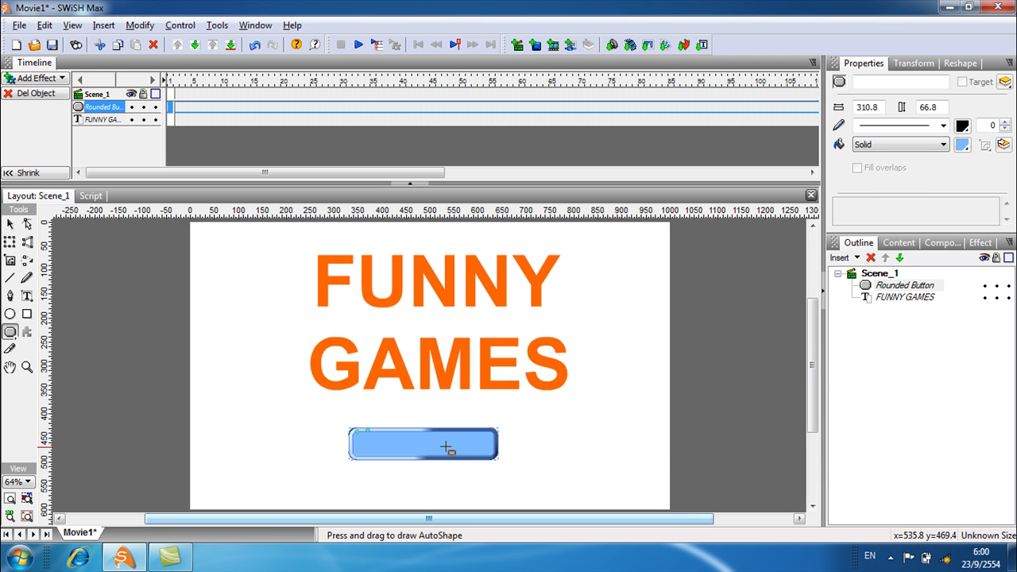
click(10, 225)
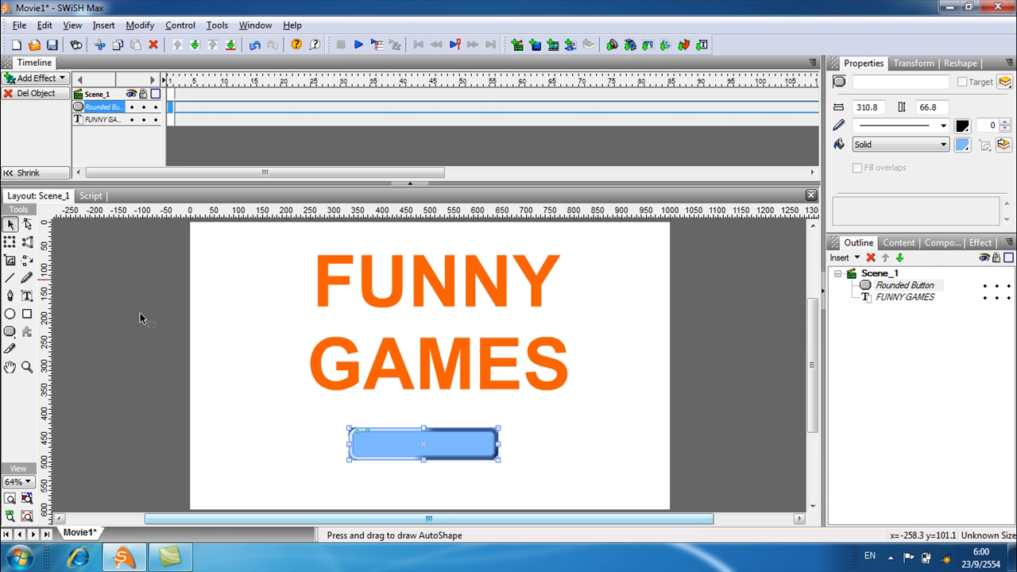
drag(387, 443, 405, 434)
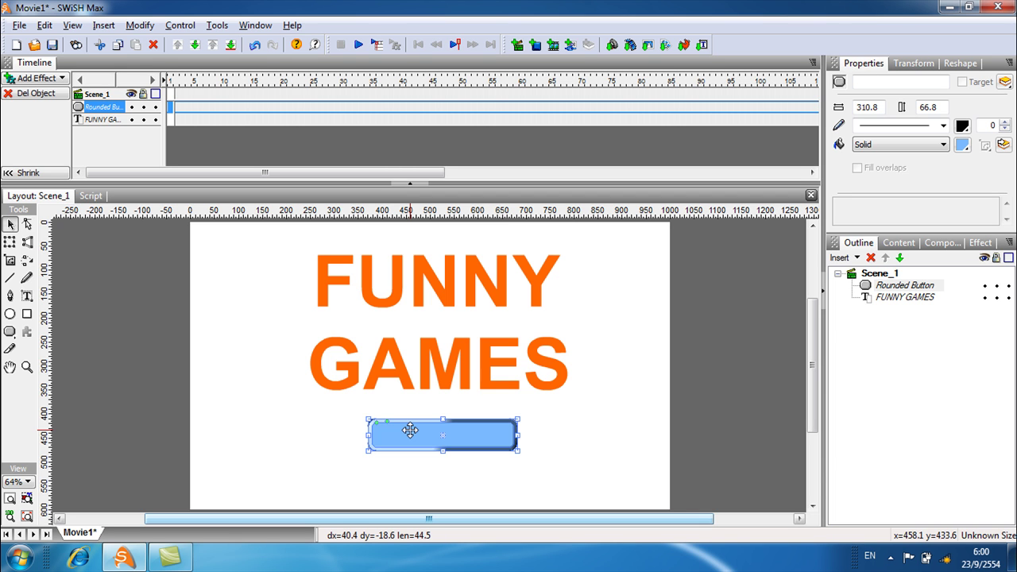
Add an onFrame (1) event to the script of Scene_1.
click(873, 273)
click(91, 196)
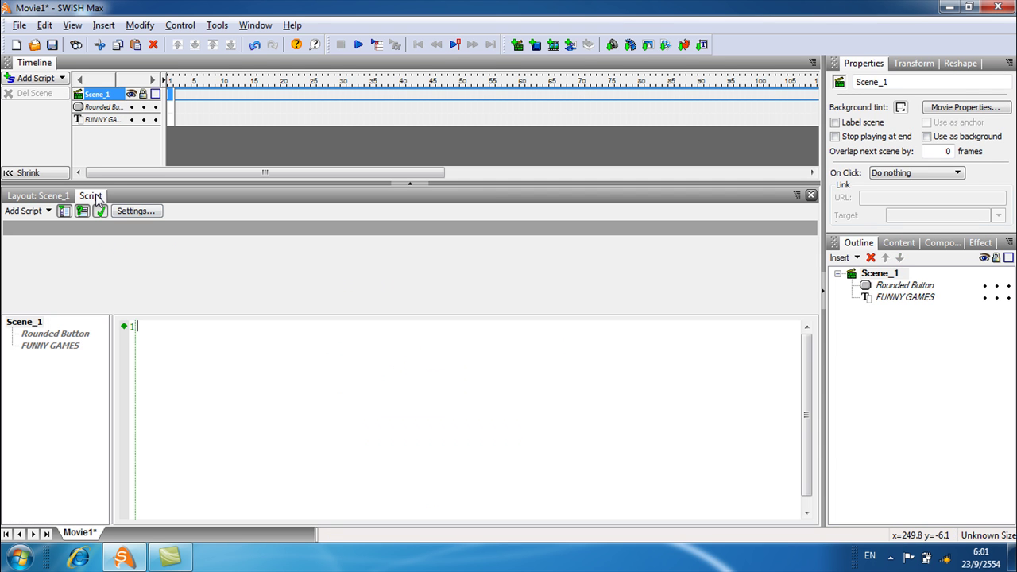
click(22, 215)
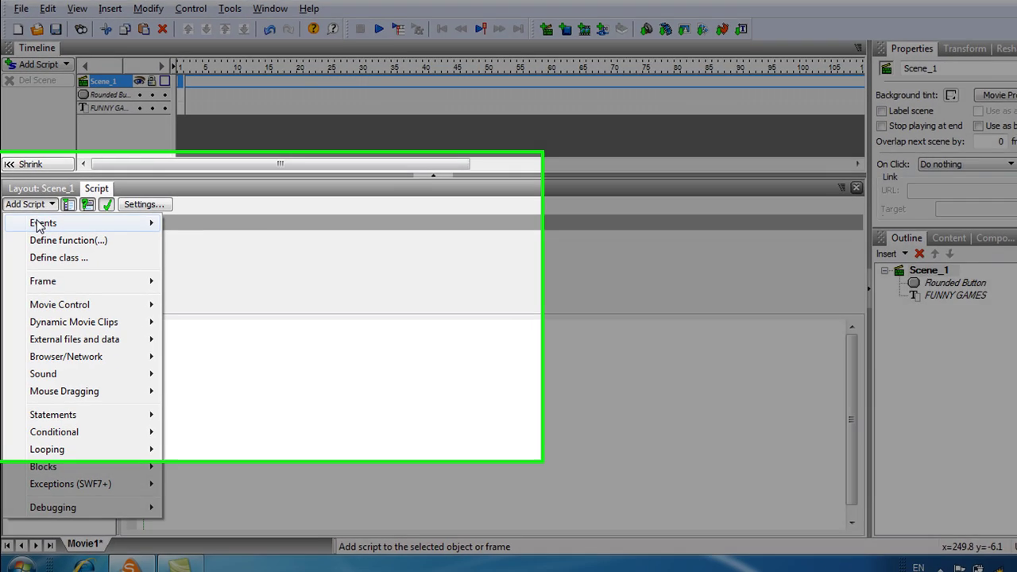
mouse_move(32, 228)
mouse_move(206, 230)
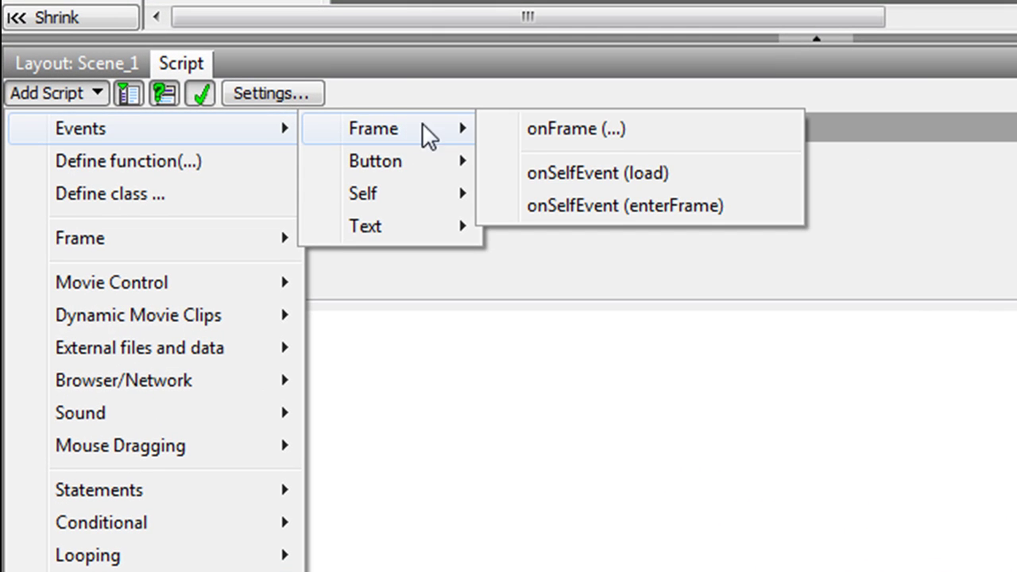
click(551, 129)
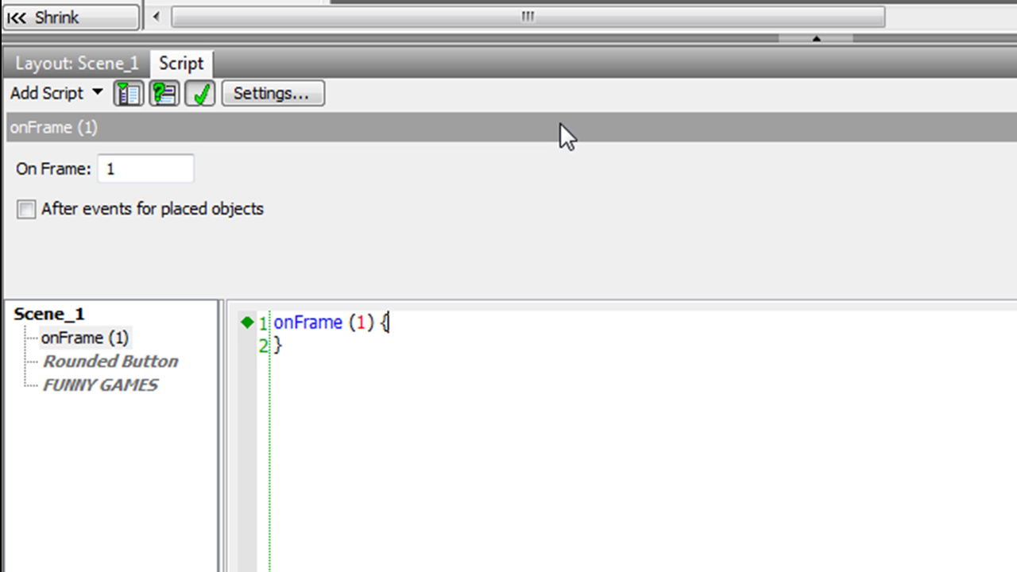
Fill the onFrame (1) event with the statement x=0; followed by a stop() action.
key(Return)
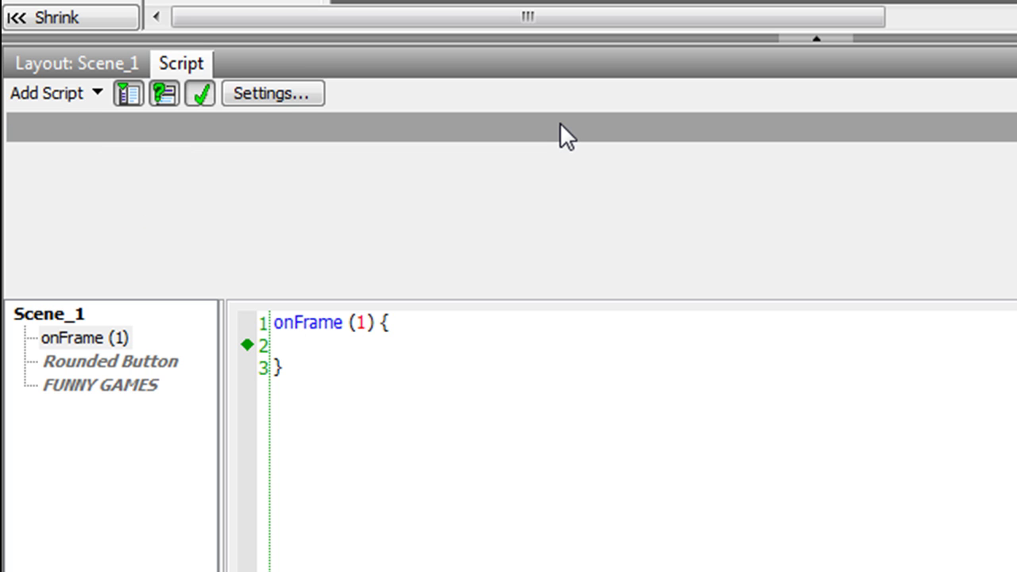
text(x)
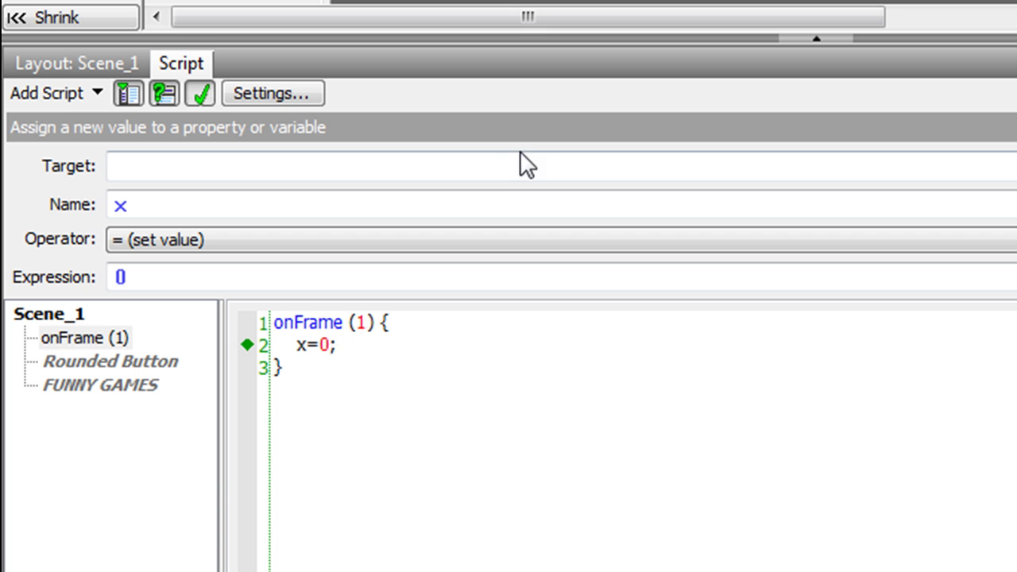
click(60, 89)
mouse_move(108, 288)
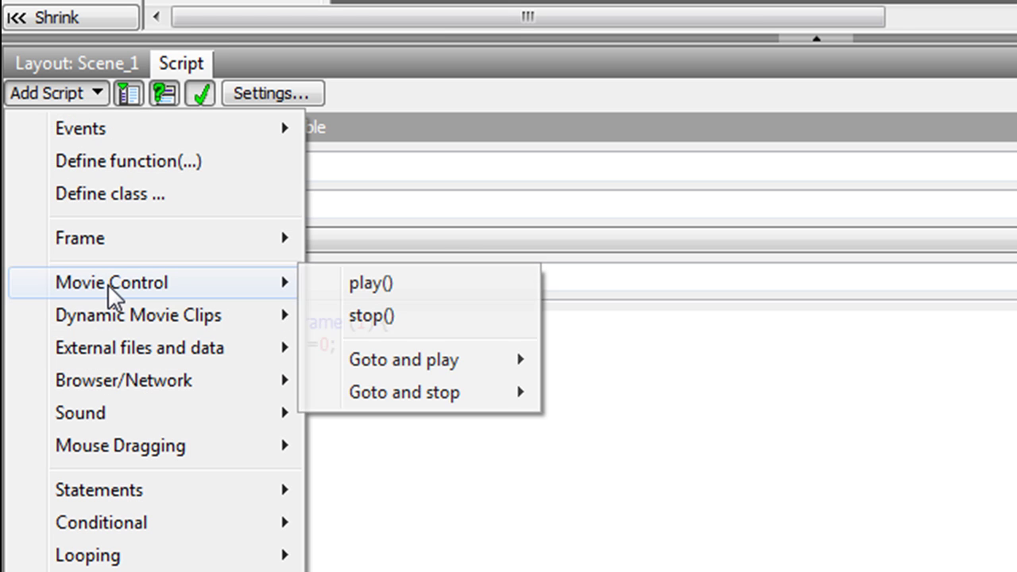
click(337, 319)
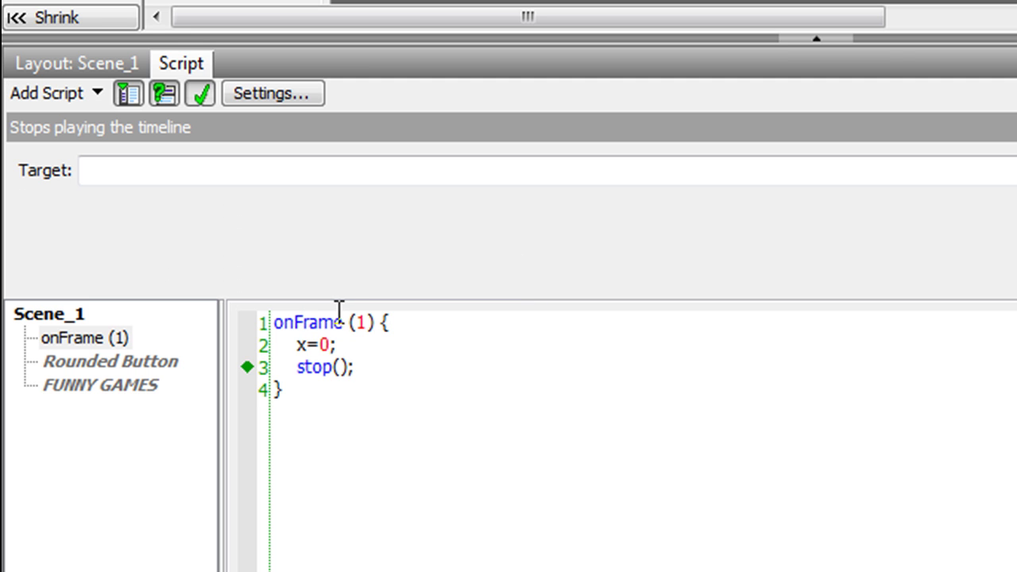
Add an on (press) event to the script of the rounded button below the title.
click(109, 62)
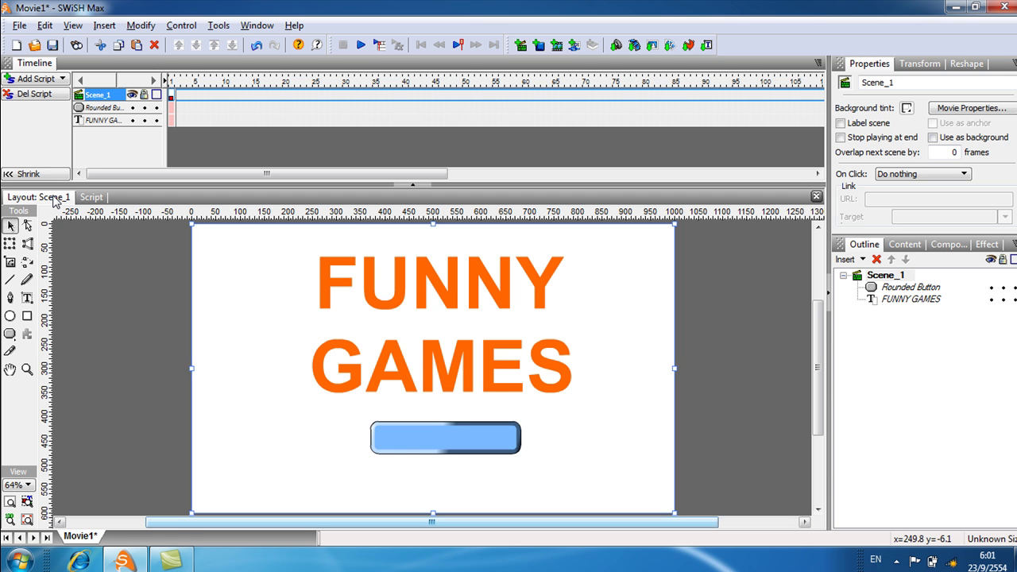
click(420, 440)
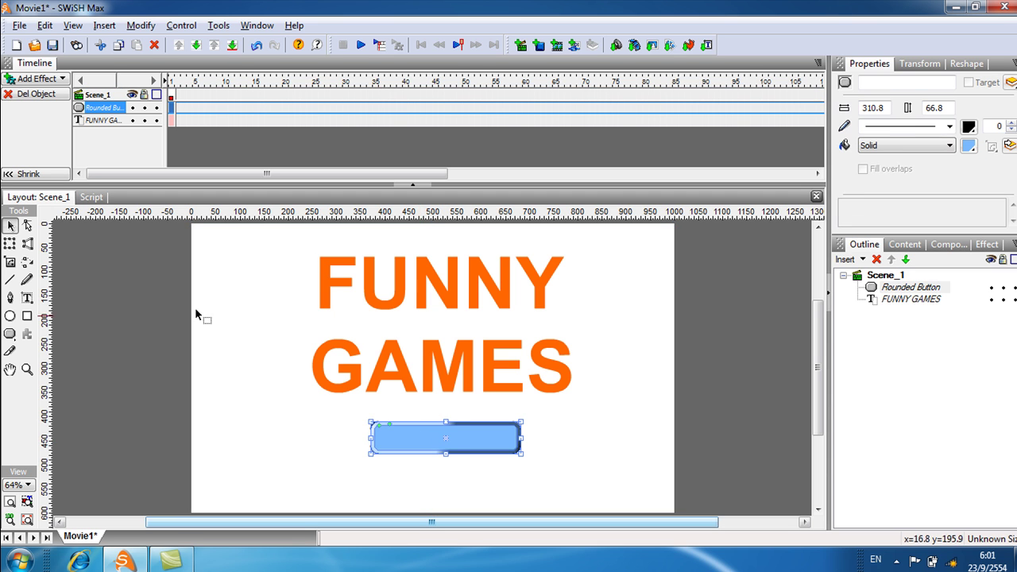
click(98, 199)
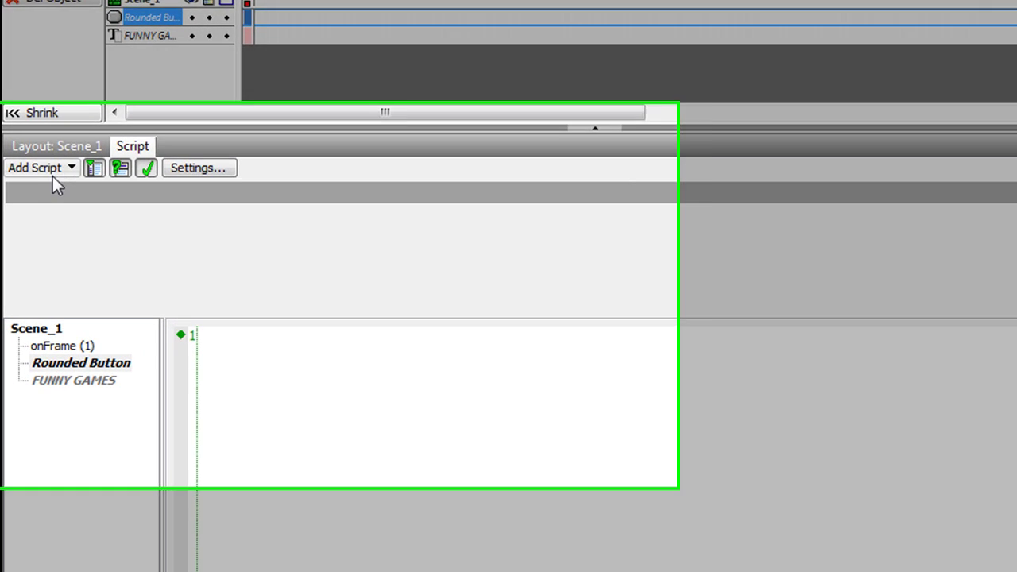
click(28, 204)
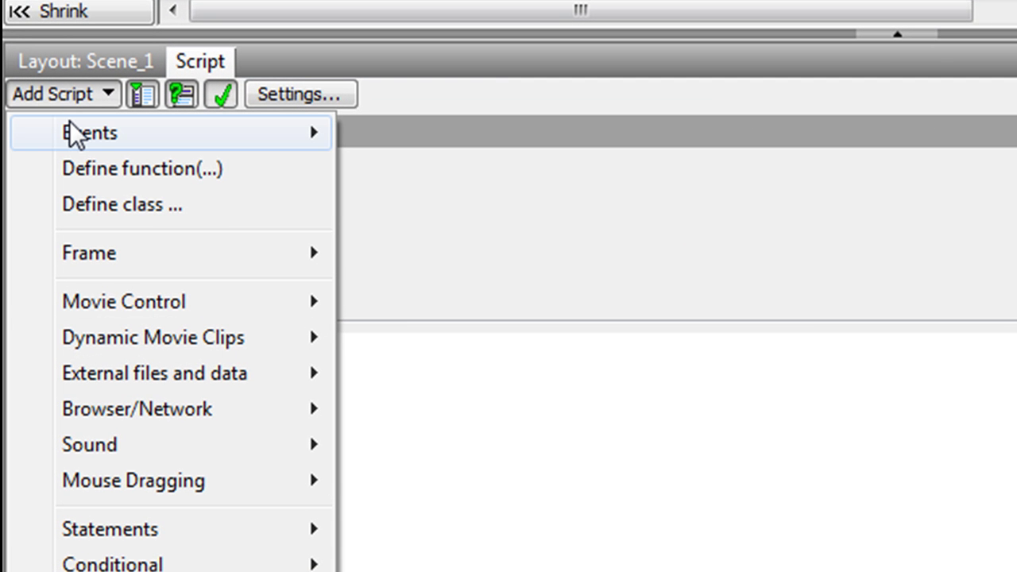
mouse_move(69, 125)
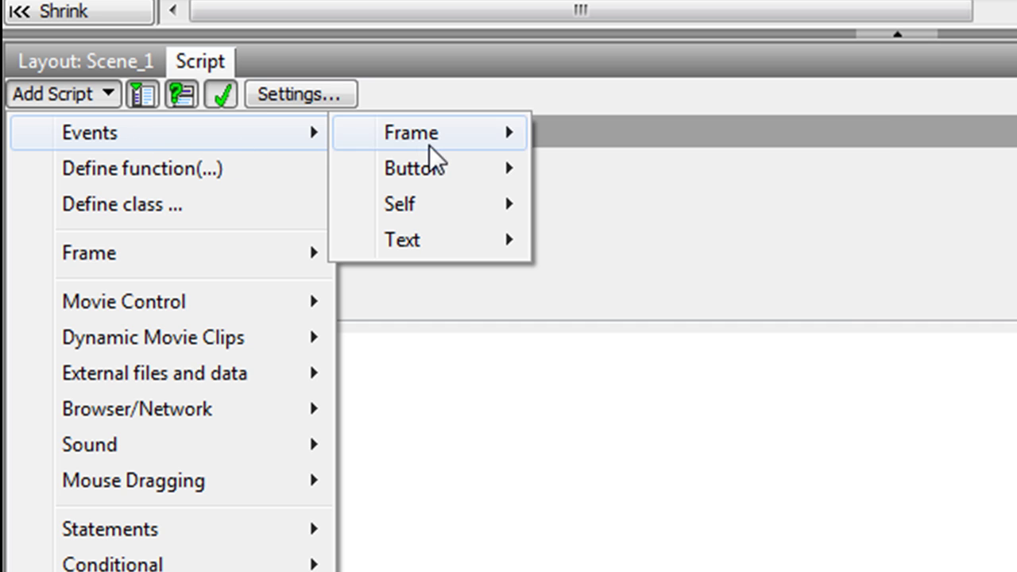
mouse_move(433, 190)
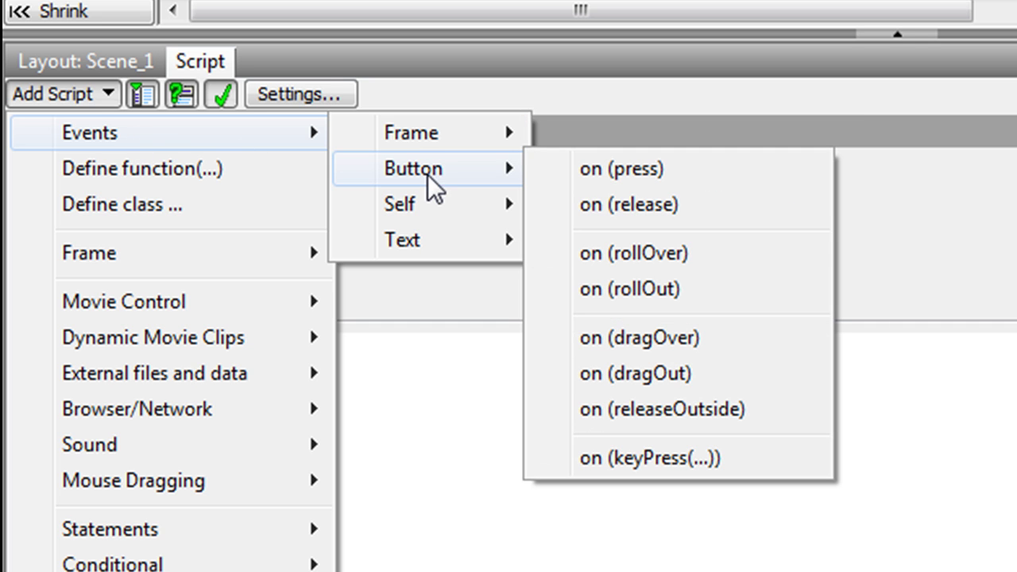
click(620, 169)
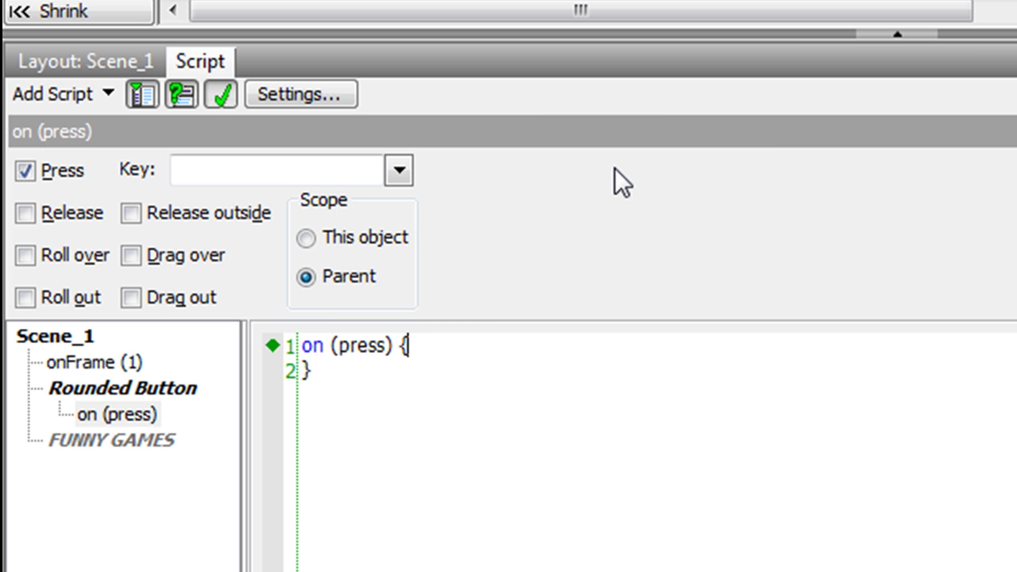
Insert a play() action in the button's on (press) event and return to the scene layout.
click(71, 94)
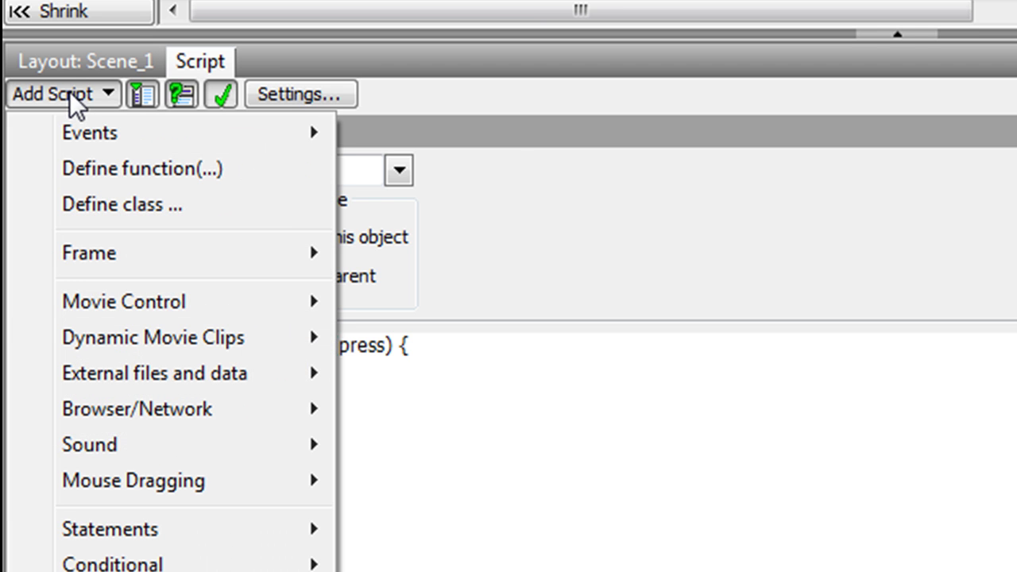
mouse_move(163, 312)
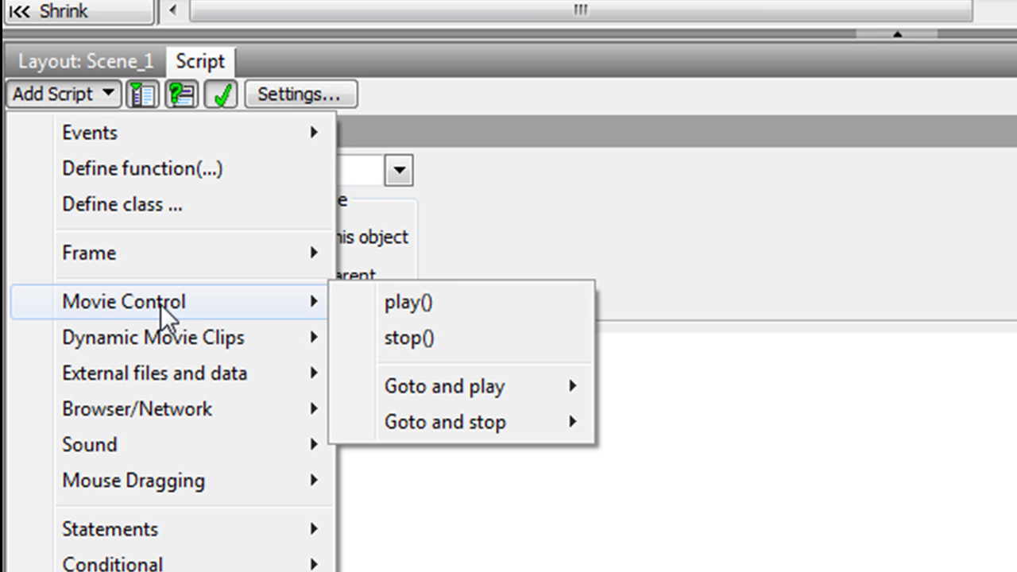
click(401, 312)
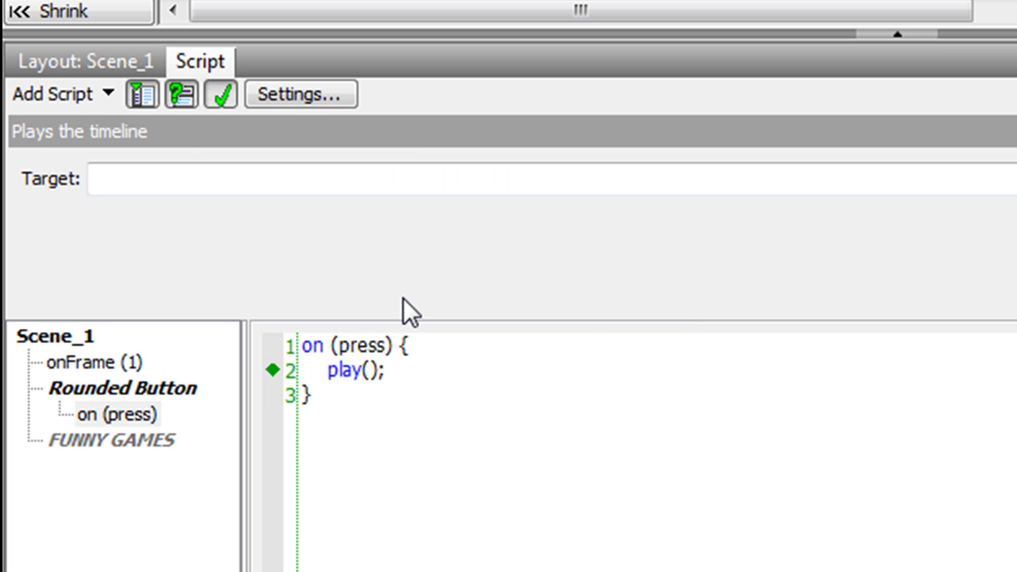
click(84, 57)
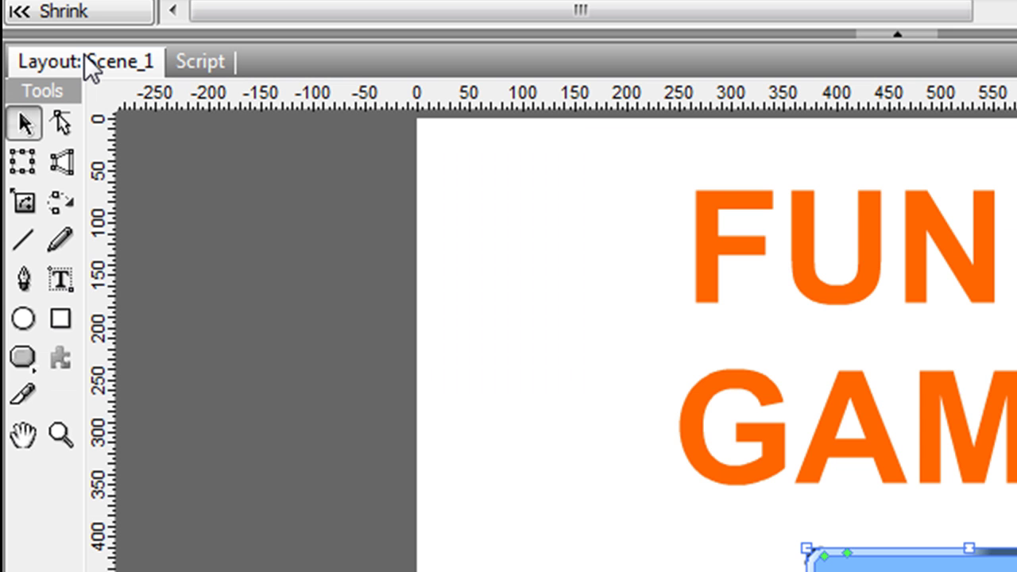
Collapse Scene_1 in the outline and insert a new scene after it.
click(591, 436)
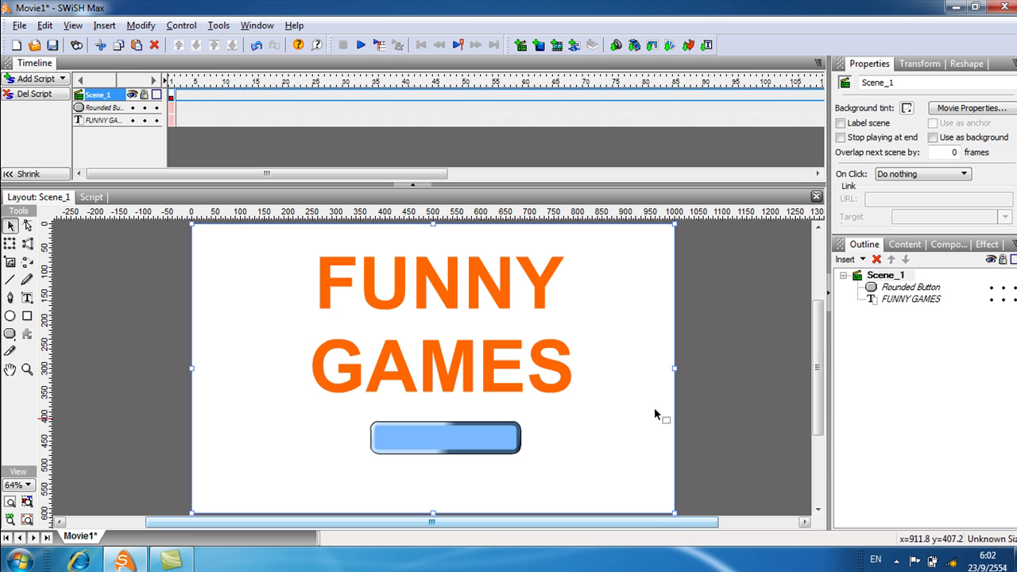
click(843, 276)
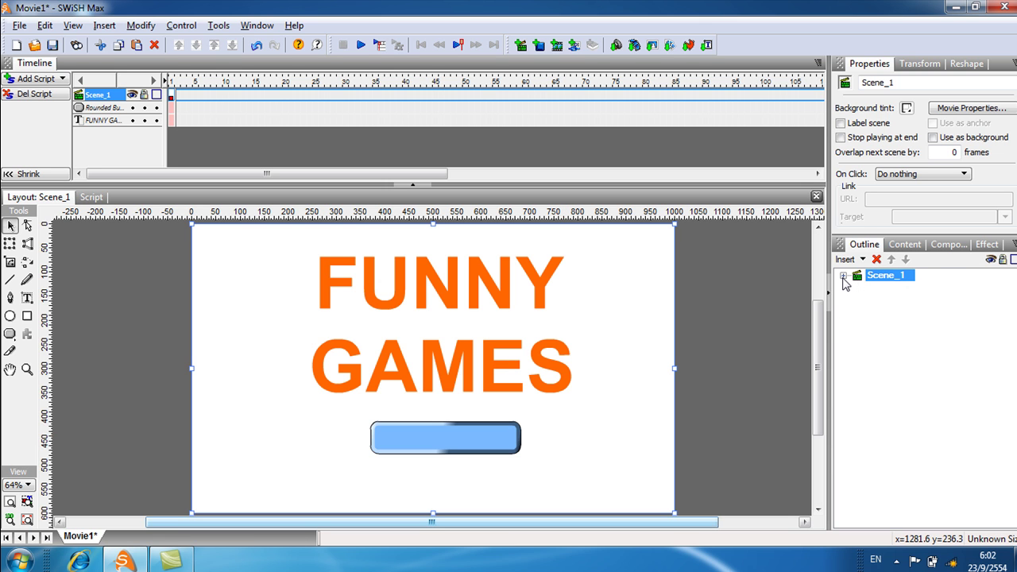
right_click(881, 315)
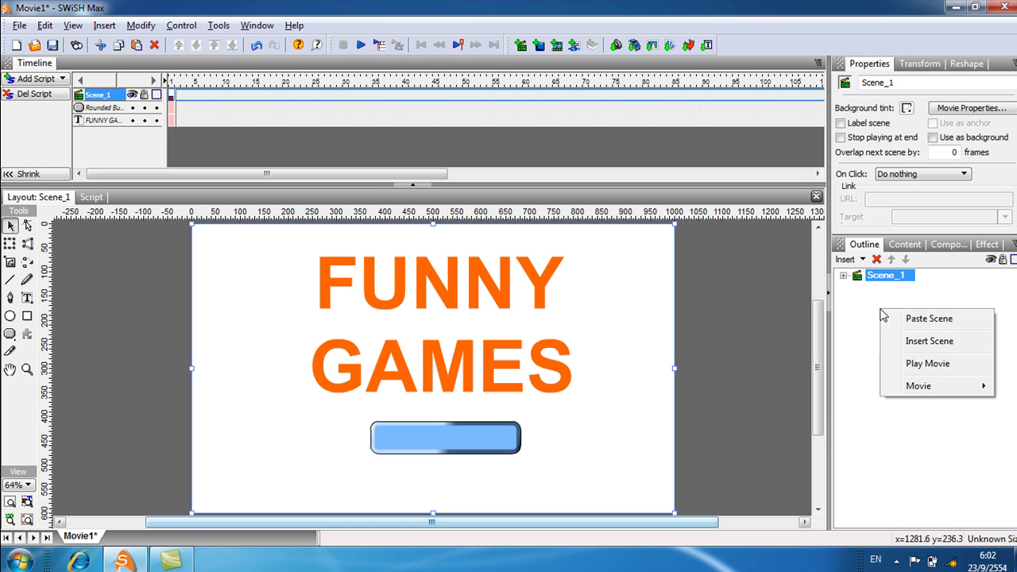
click(930, 342)
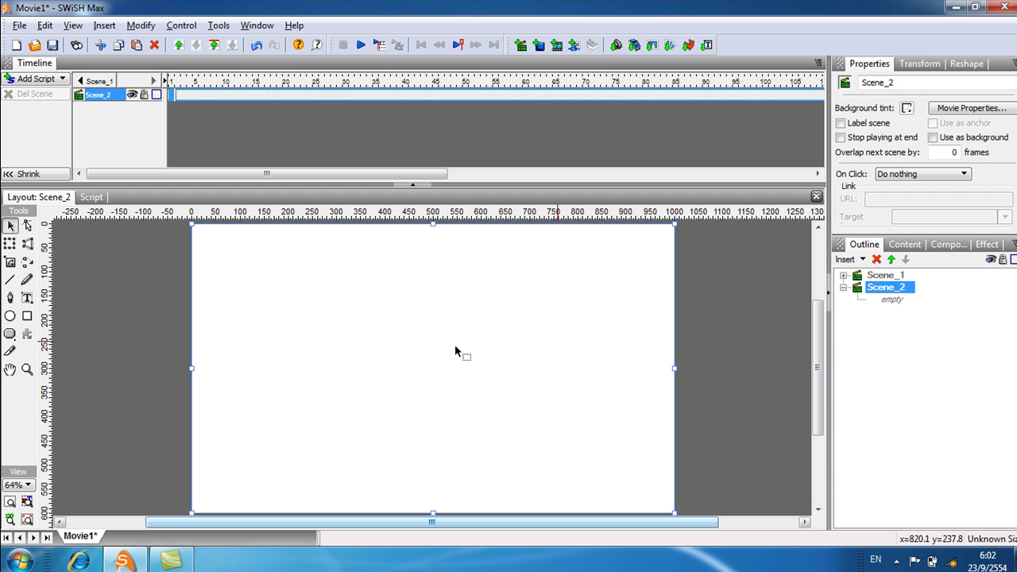
Draw a circle about 244 in diameter near the middle of Scene_2 and fill it with solid red.
click(10, 316)
drag(371, 288, 489, 407)
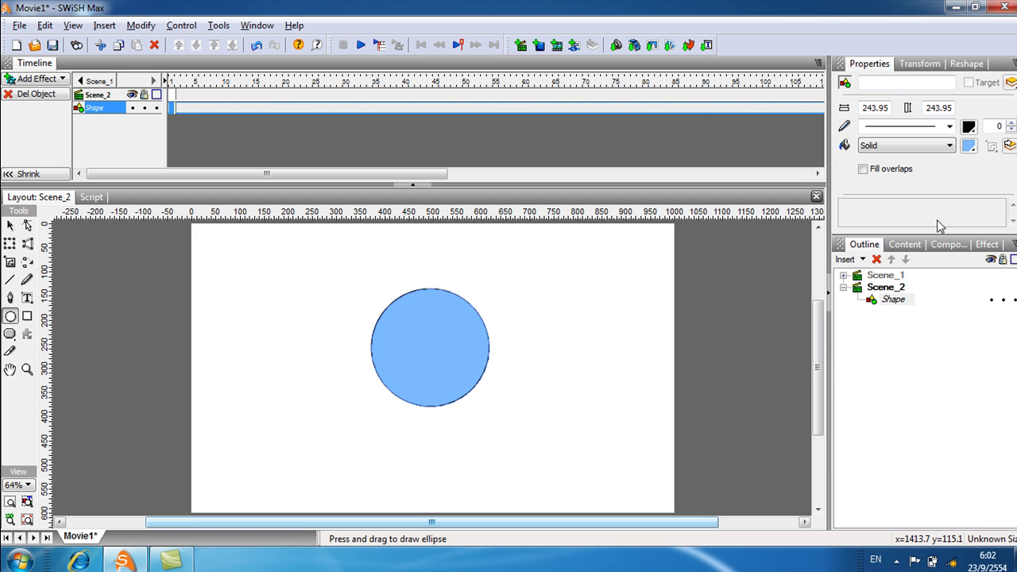
click(969, 146)
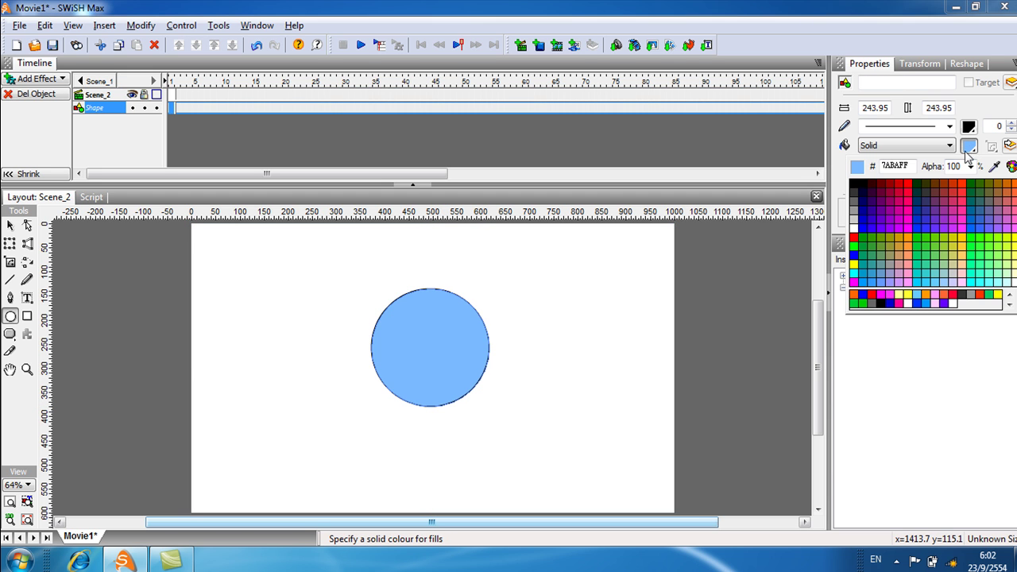
click(910, 185)
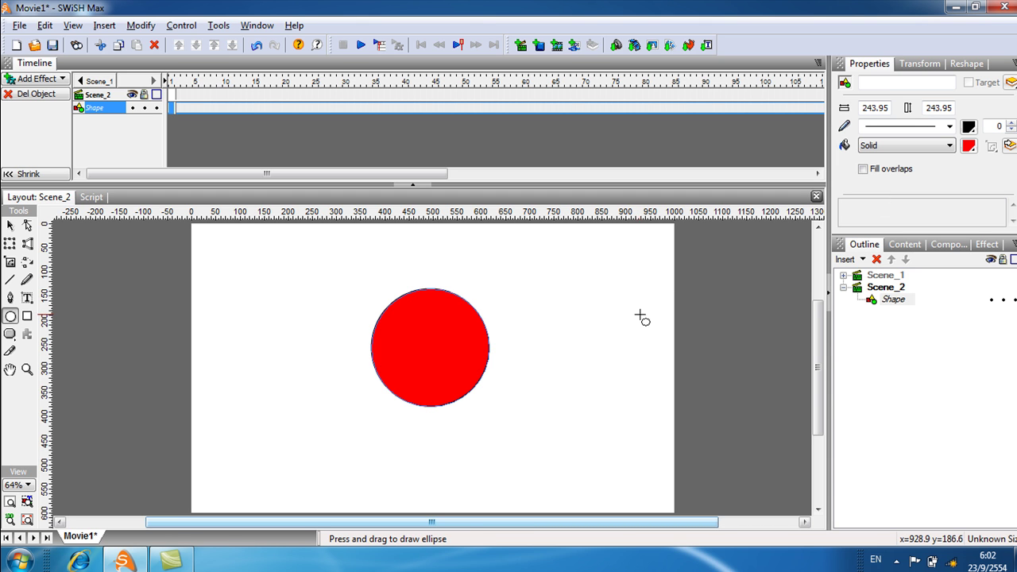
Add an onFrame event for frame 1 to the script of Scene_2.
click(886, 290)
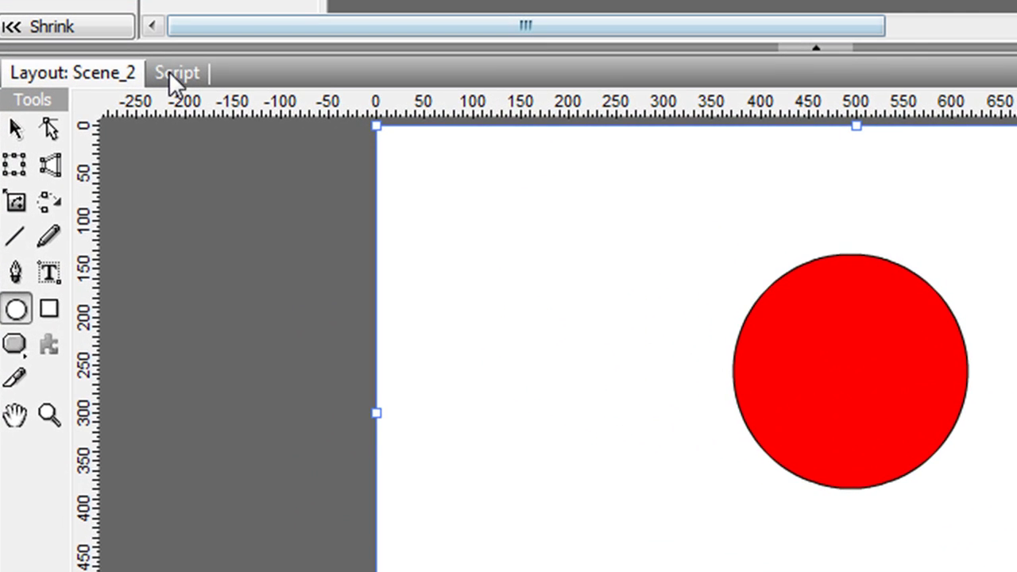
click(166, 85)
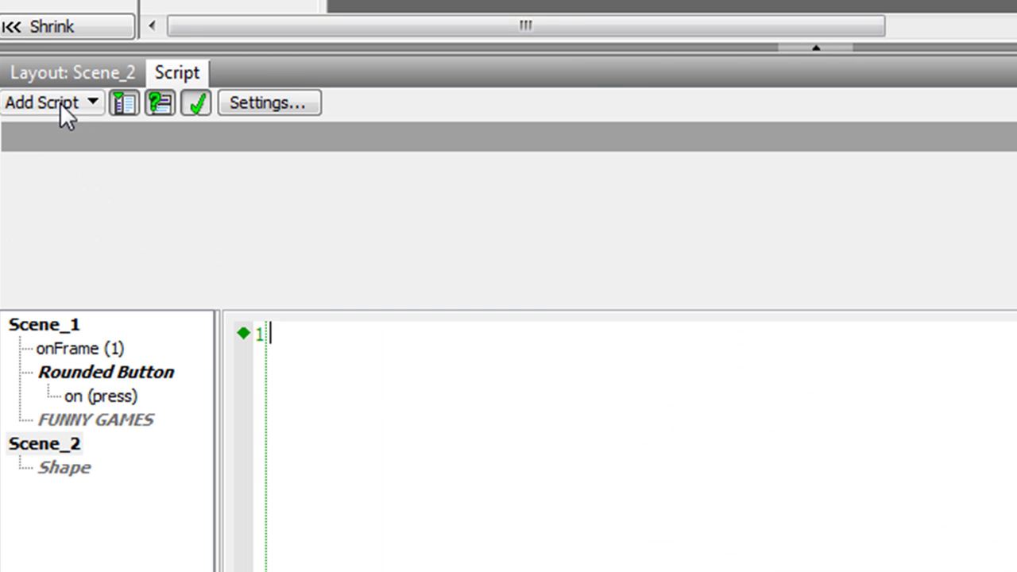
click(59, 102)
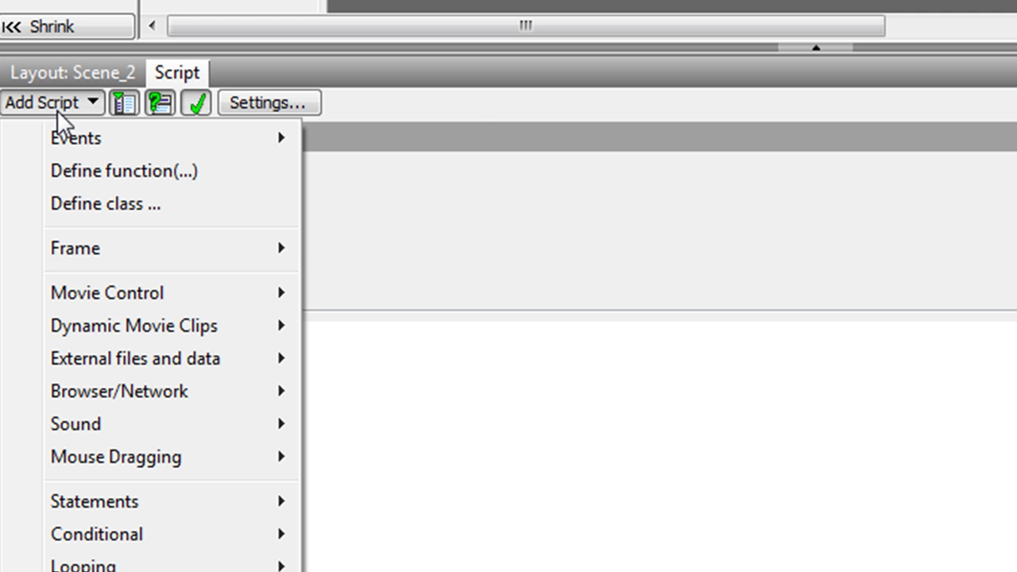
mouse_move(34, 141)
mouse_move(380, 143)
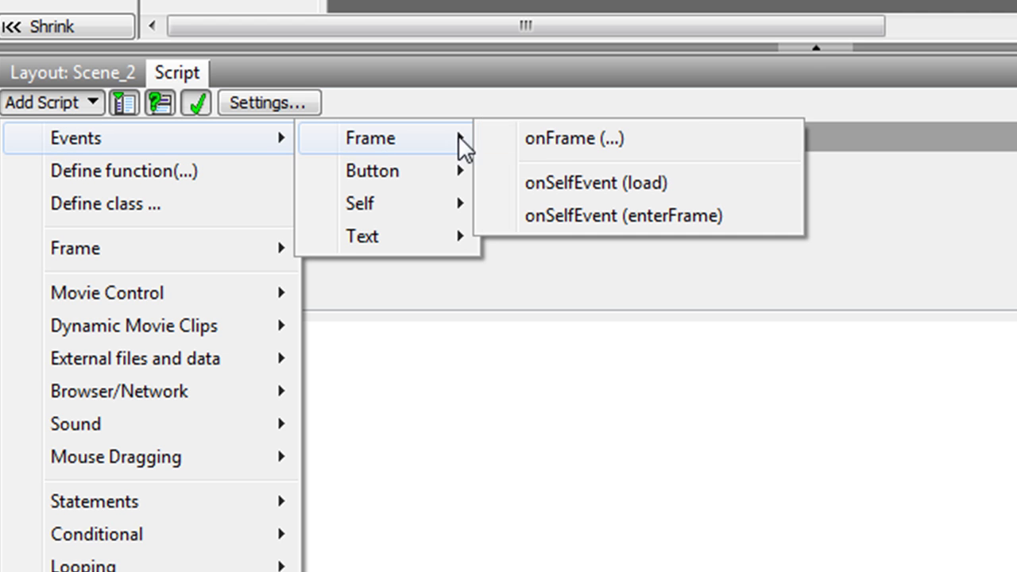
click(563, 143)
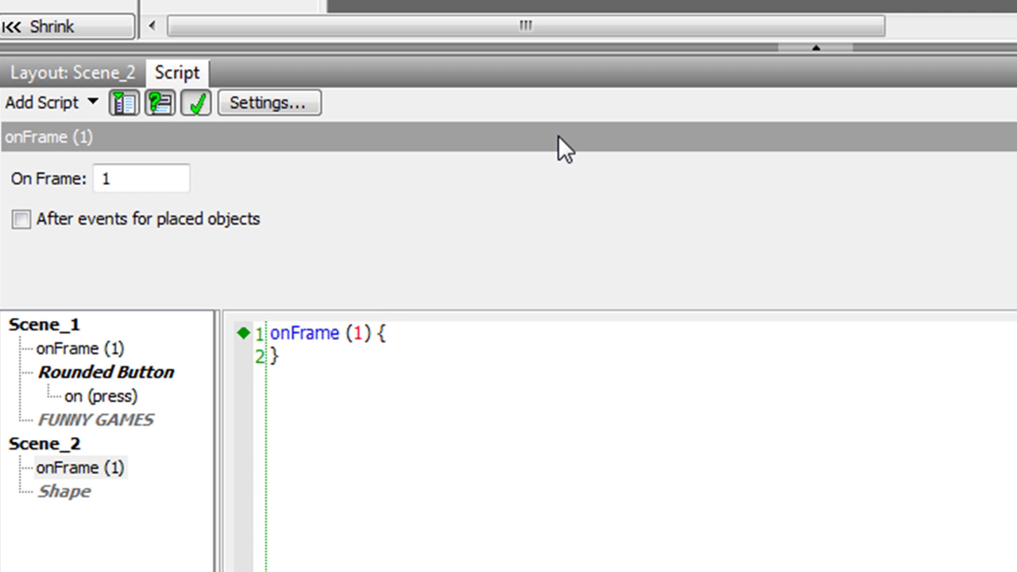
Insert a stop() action in Scene_2's onFrame (1) event and return to the scene layout.
click(49, 106)
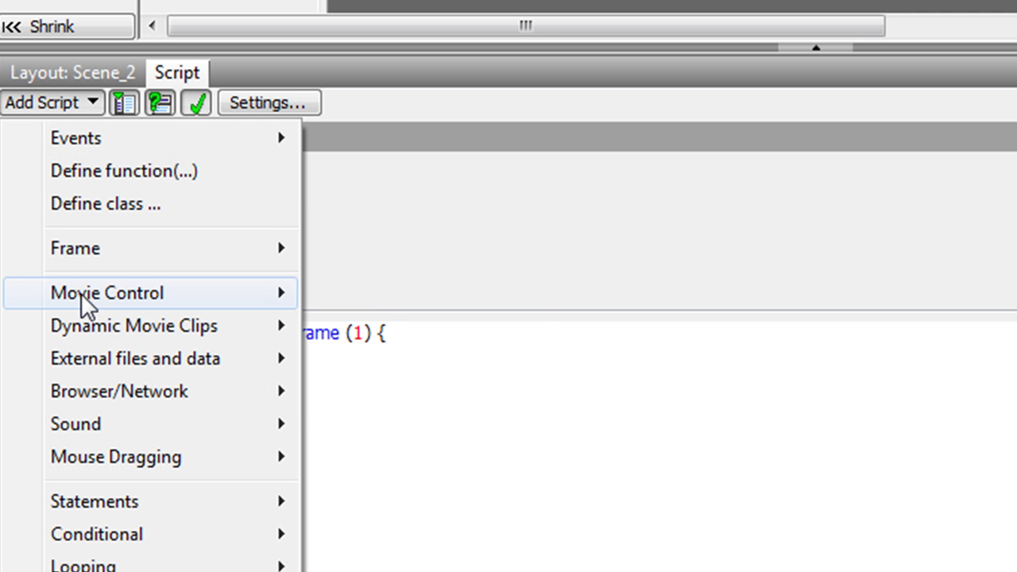
mouse_move(87, 304)
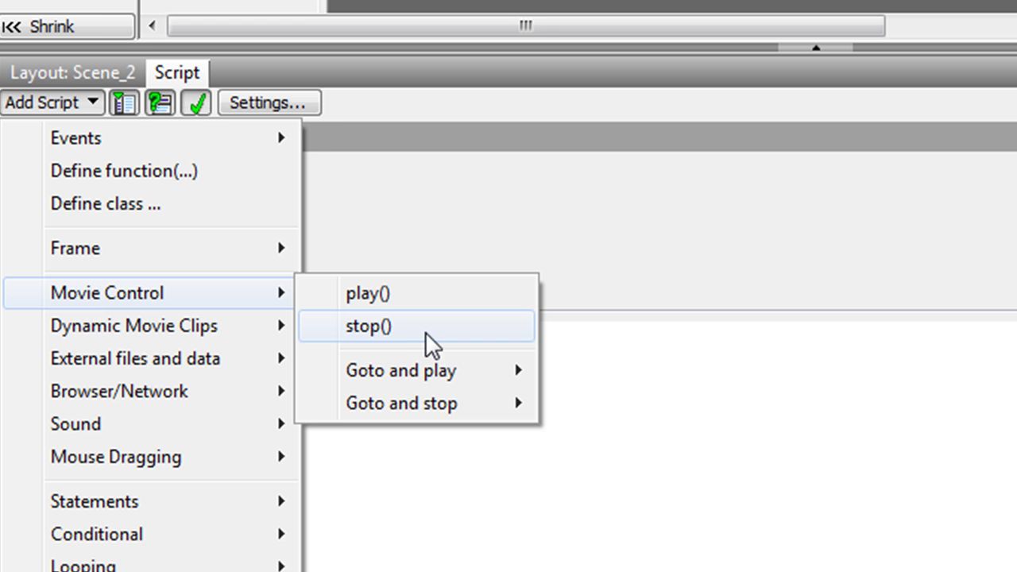
click(400, 329)
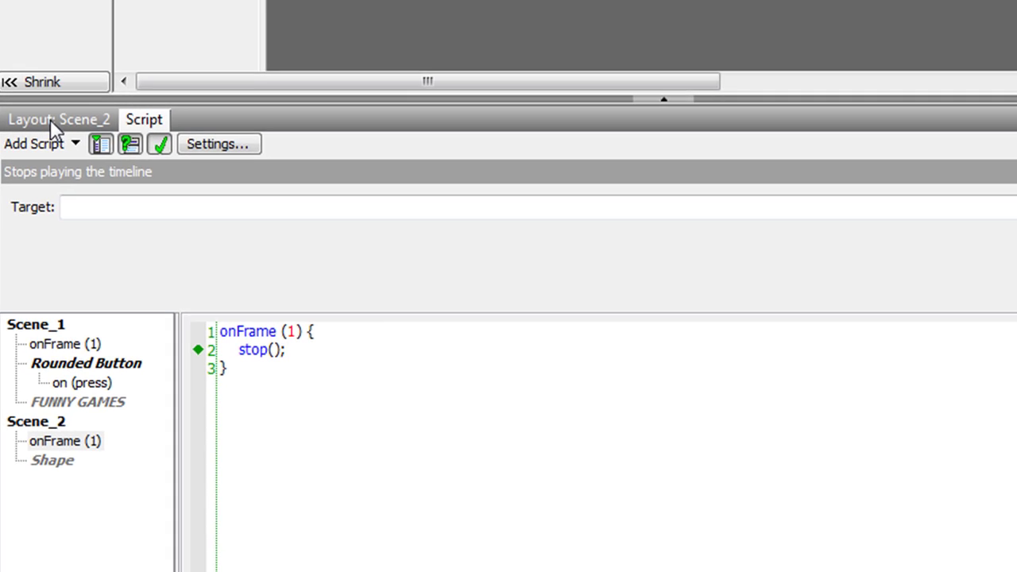
click(50, 119)
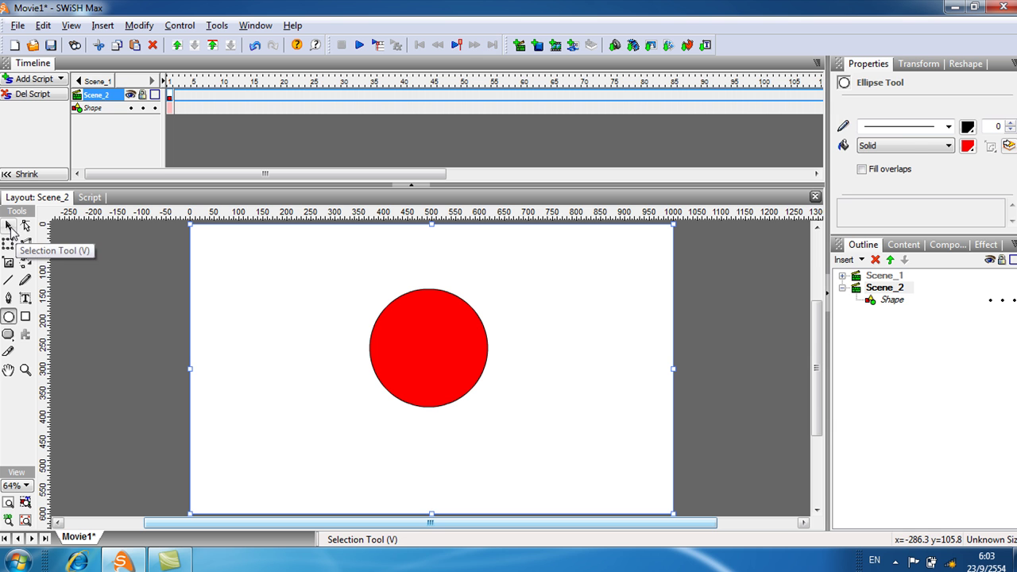
Select the red circle in Scene_2 and add an on (press) event to its script.
click(10, 228)
click(441, 368)
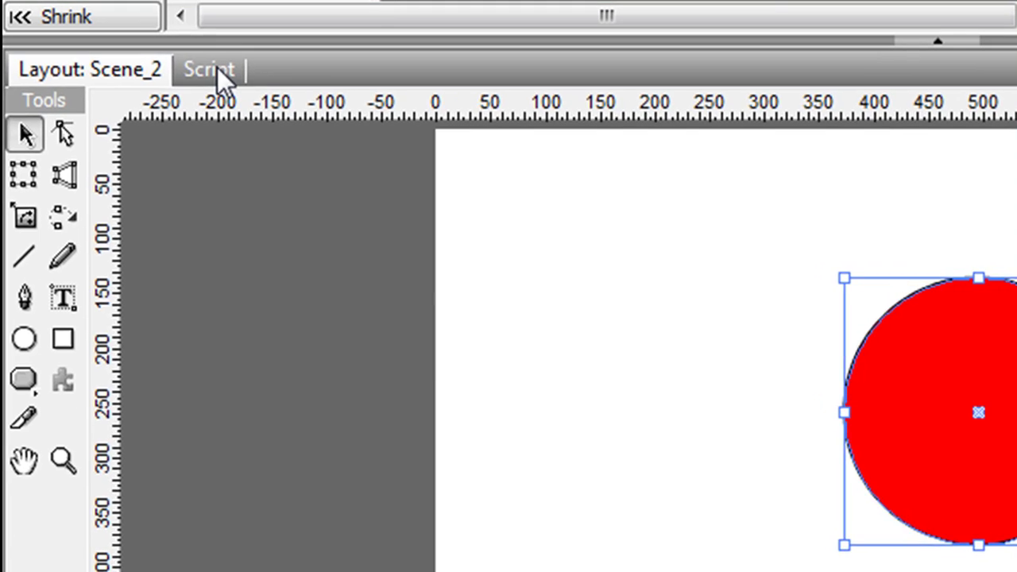
click(157, 124)
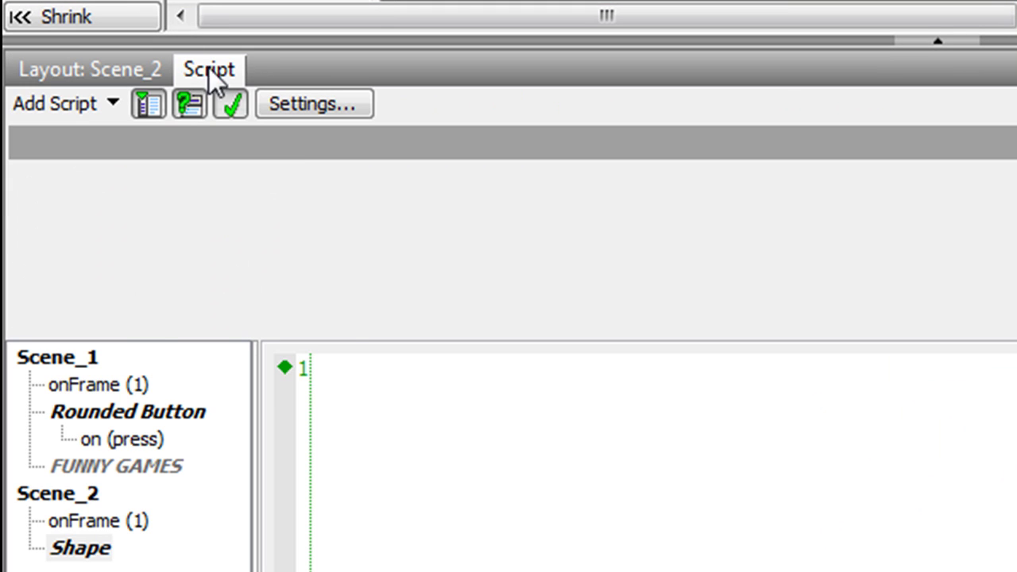
click(53, 102)
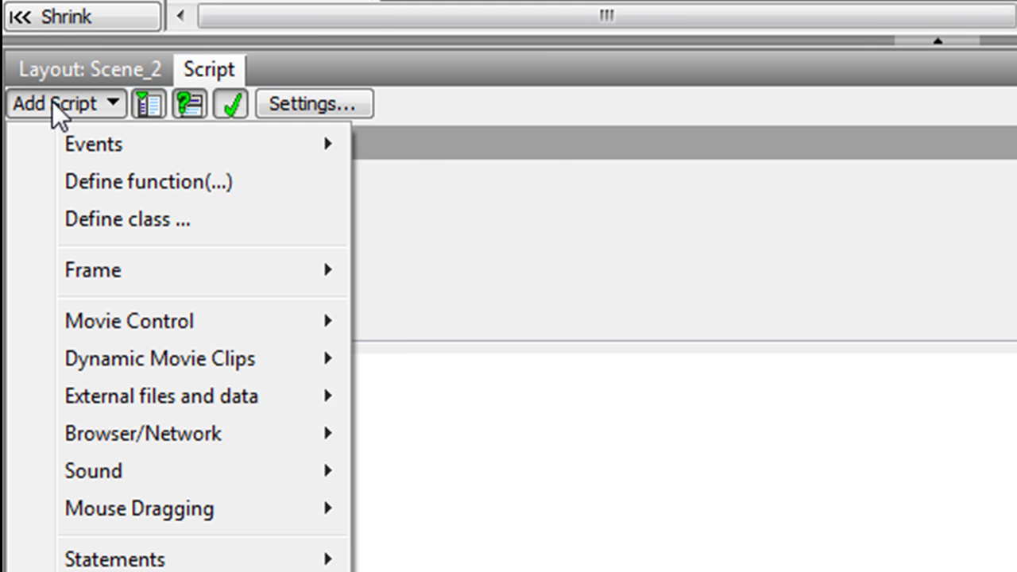
mouse_move(80, 154)
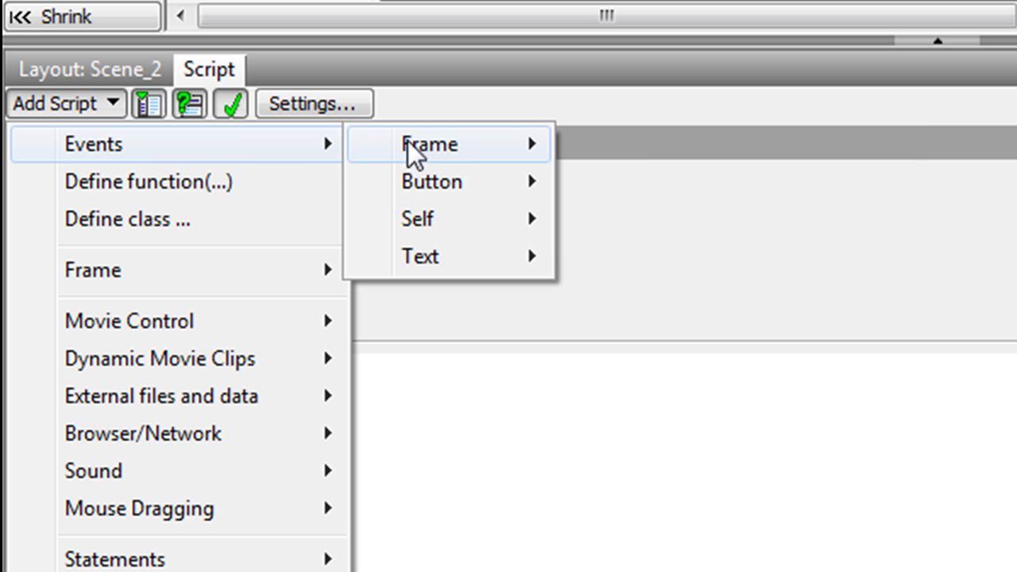
mouse_move(457, 189)
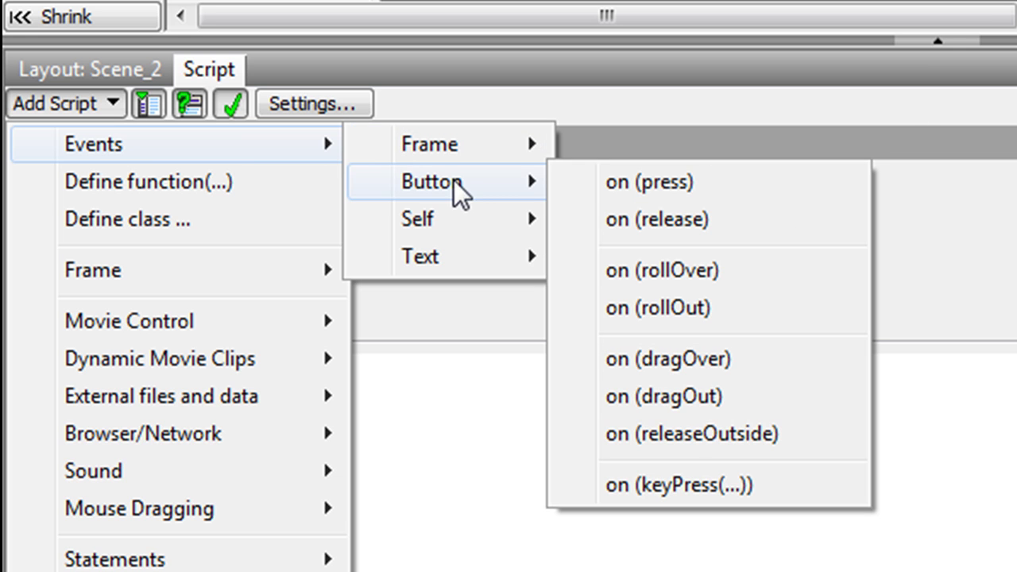
click(654, 187)
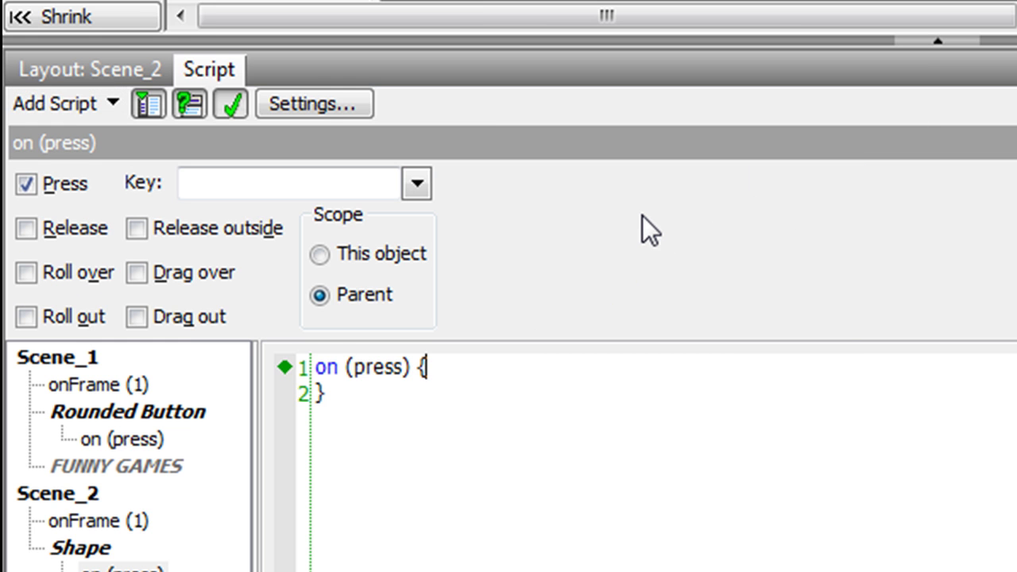
Write the statement x=x+1; inside the circle's on (press) event and return to the scene layout.
key(Return)
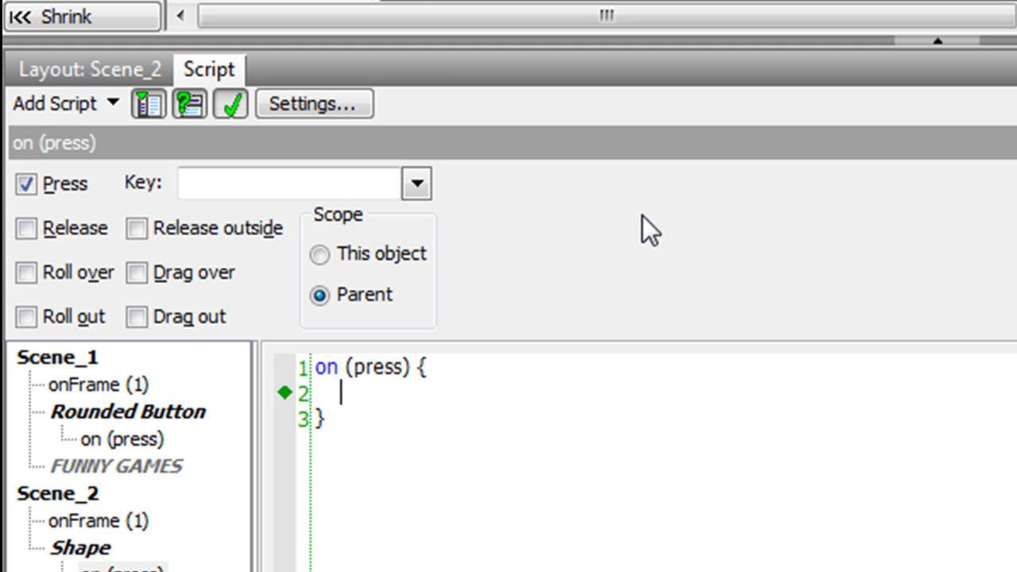
text(x=x+)
text(1)
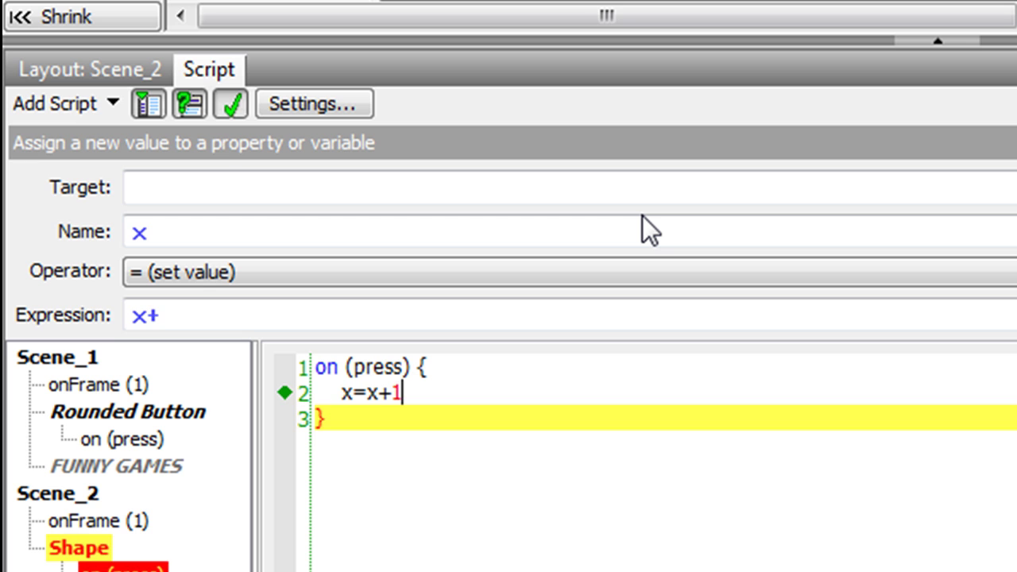
text(;)
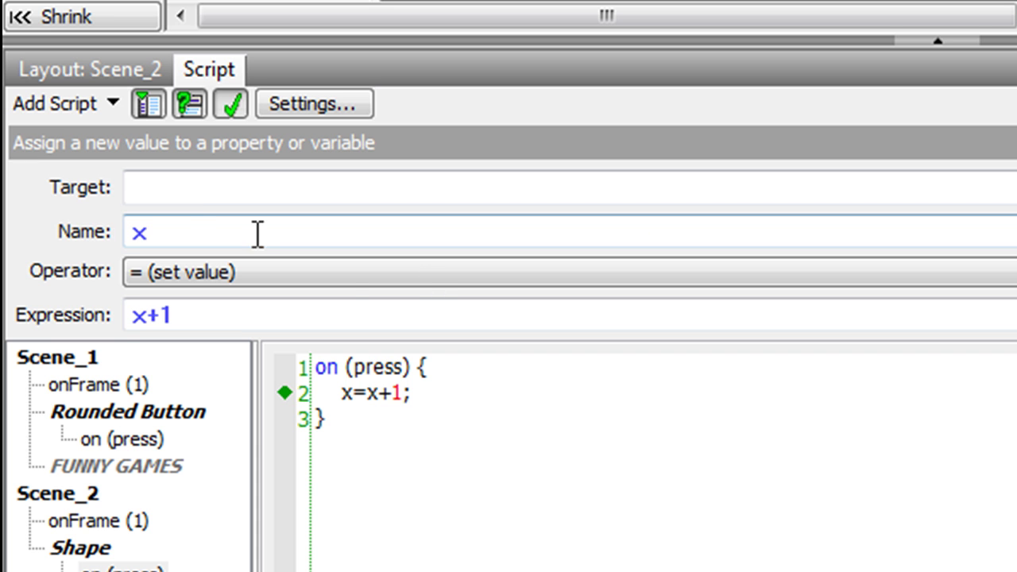
click(105, 69)
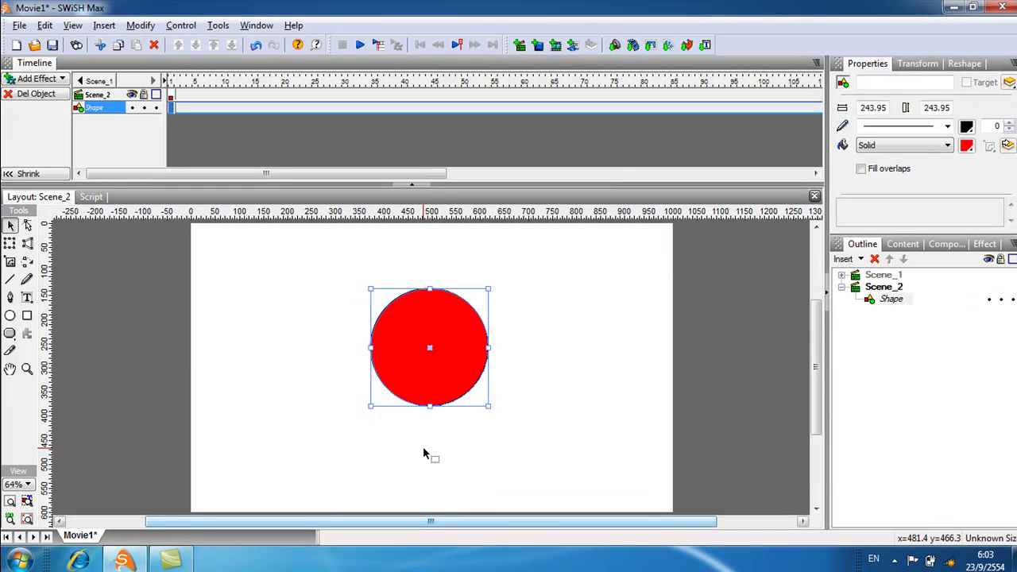
Collapse Scene_2 in the outline and insert a new scene after it.
click(598, 509)
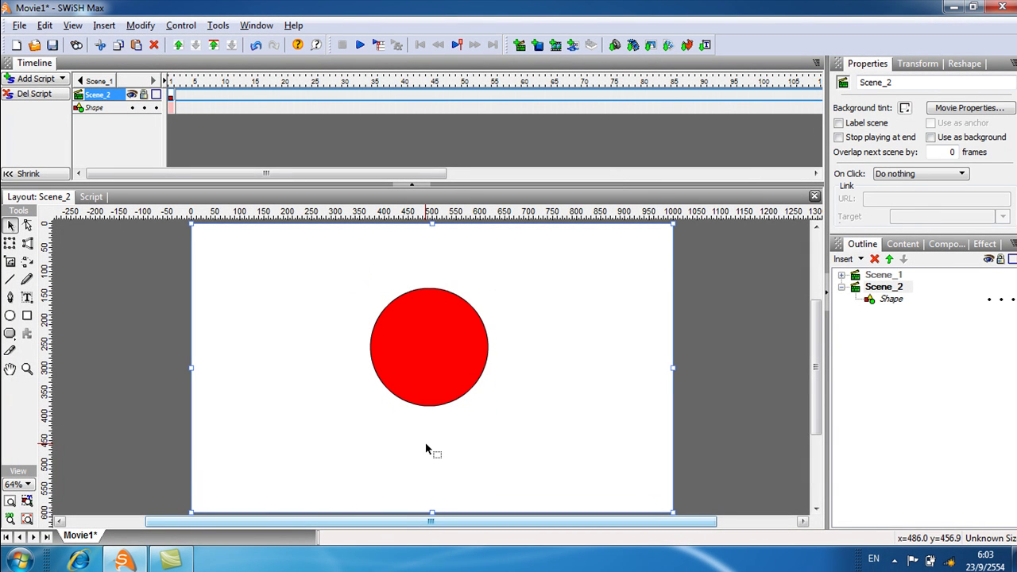
click(844, 290)
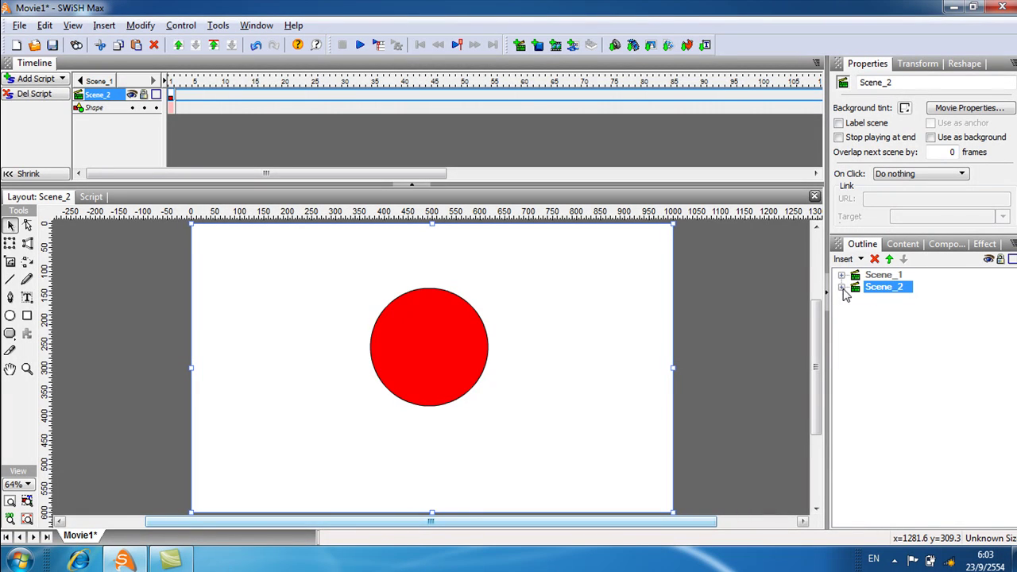
right_click(869, 330)
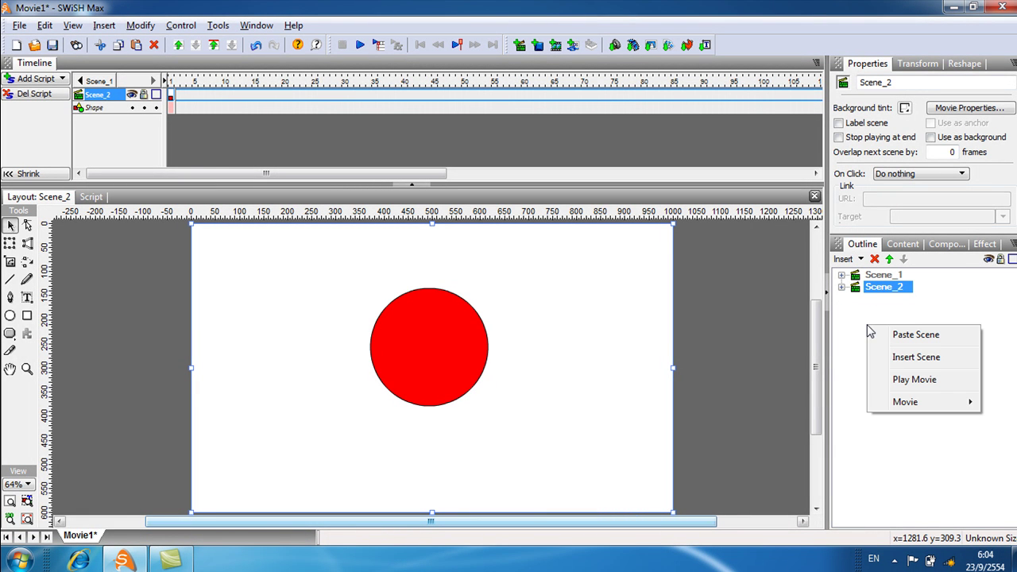
click(900, 360)
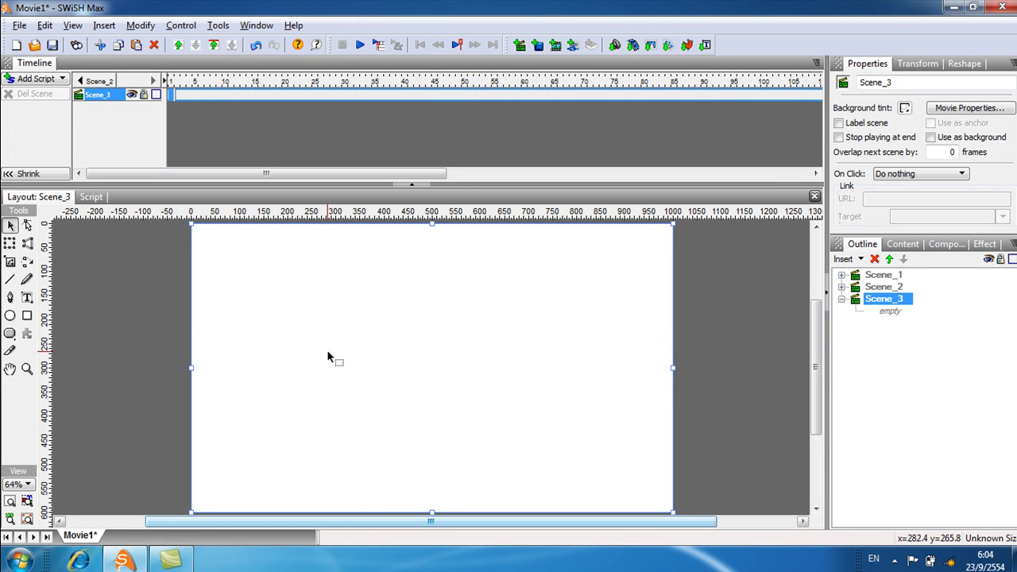
Draw a text box about 522 wide near the middle of Scene_3 and enter the text 00.
click(28, 299)
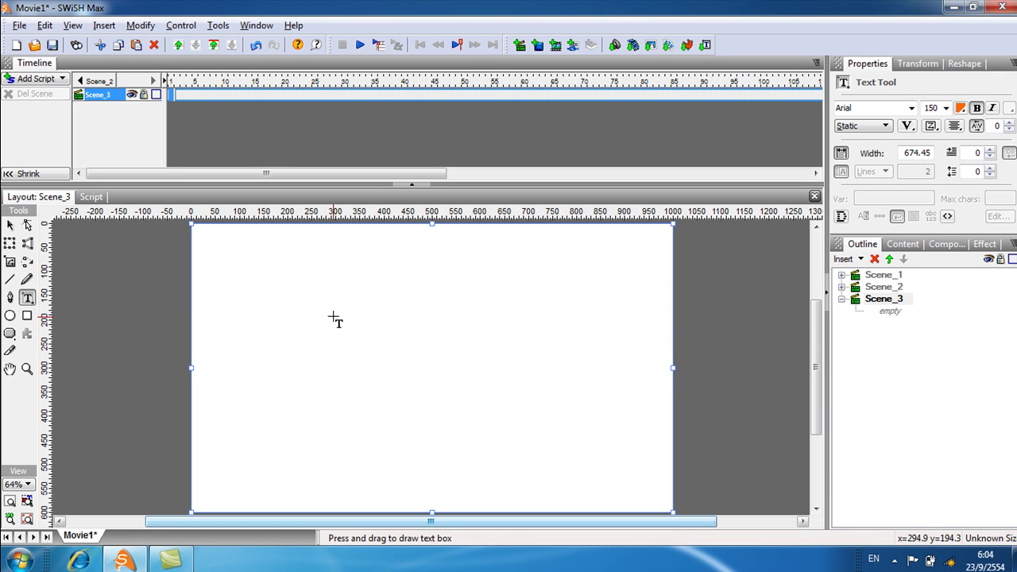
drag(321, 313, 572, 379)
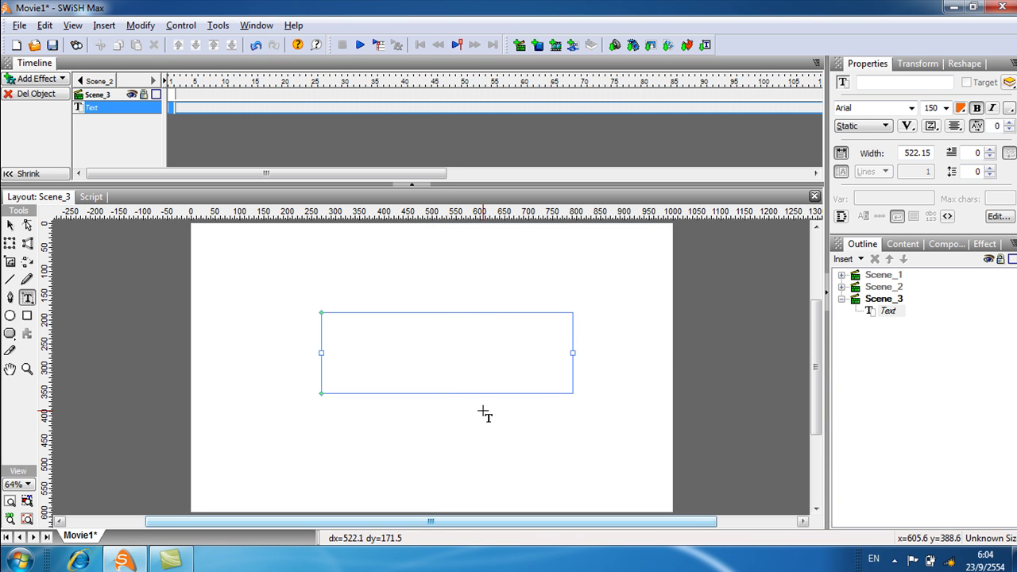
text(00)
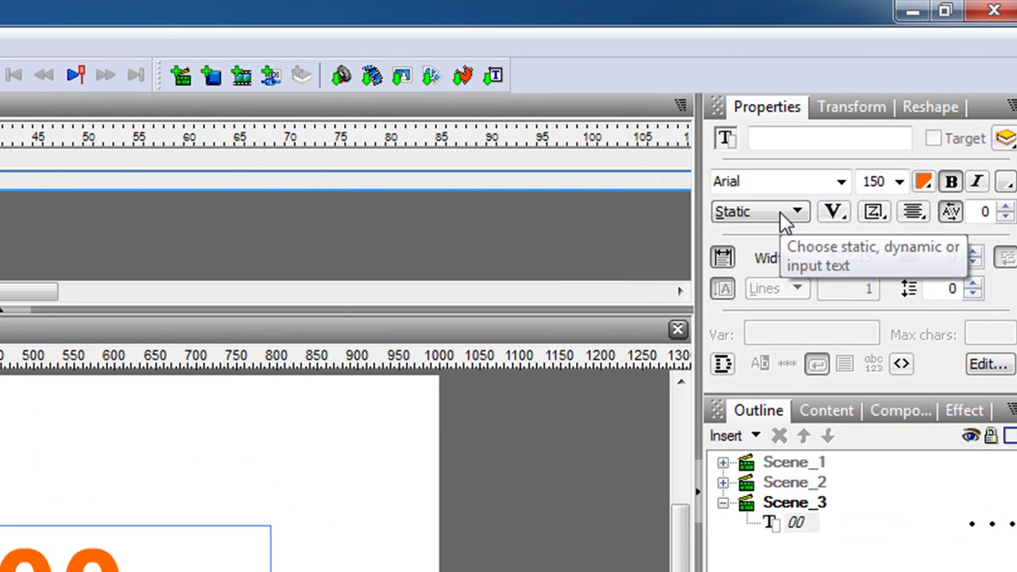
Change the 00 text to Dynamic, name it xx and make it a scriptable target.
click(785, 207)
click(777, 271)
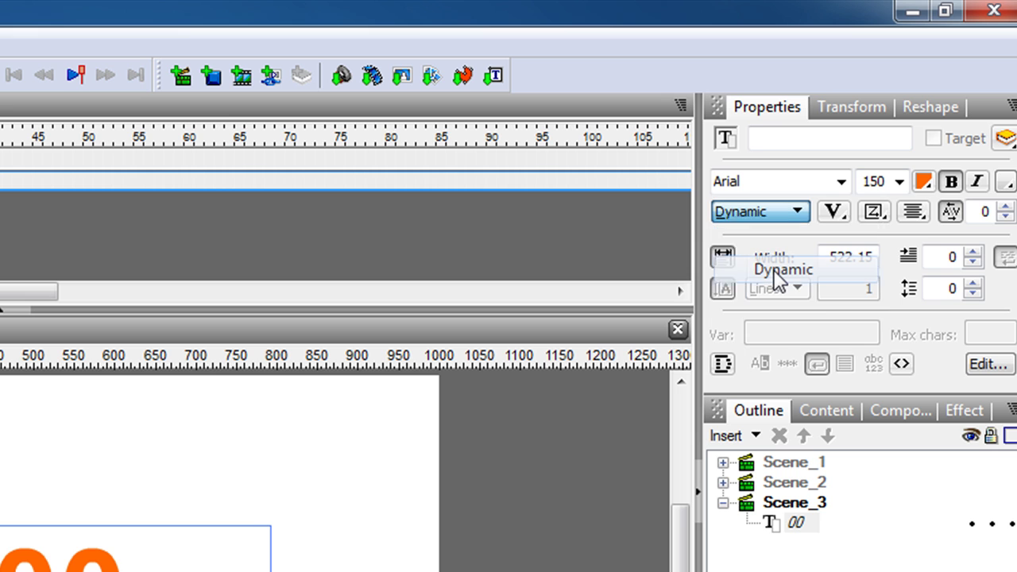
click(767, 136)
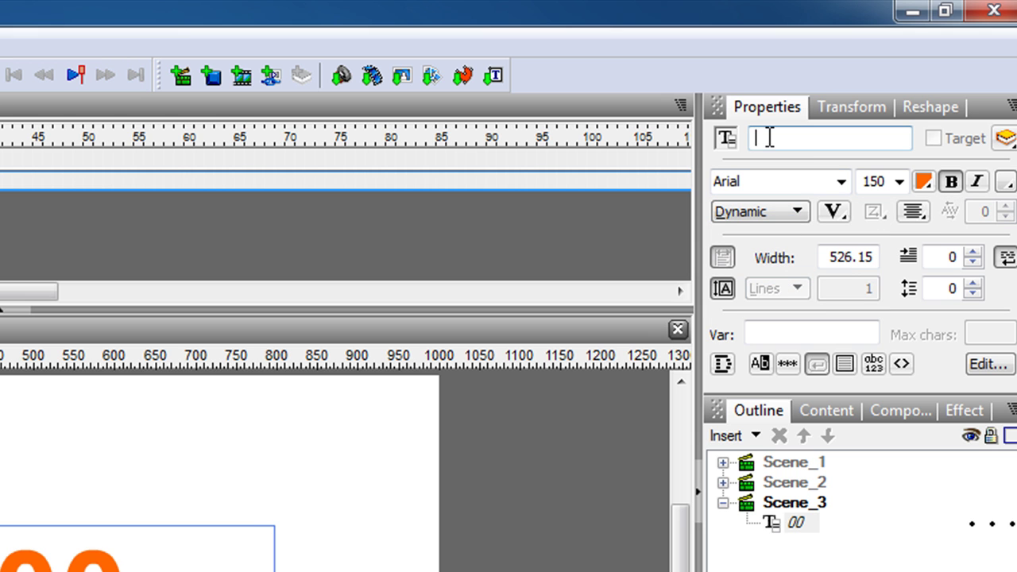
text(xx)
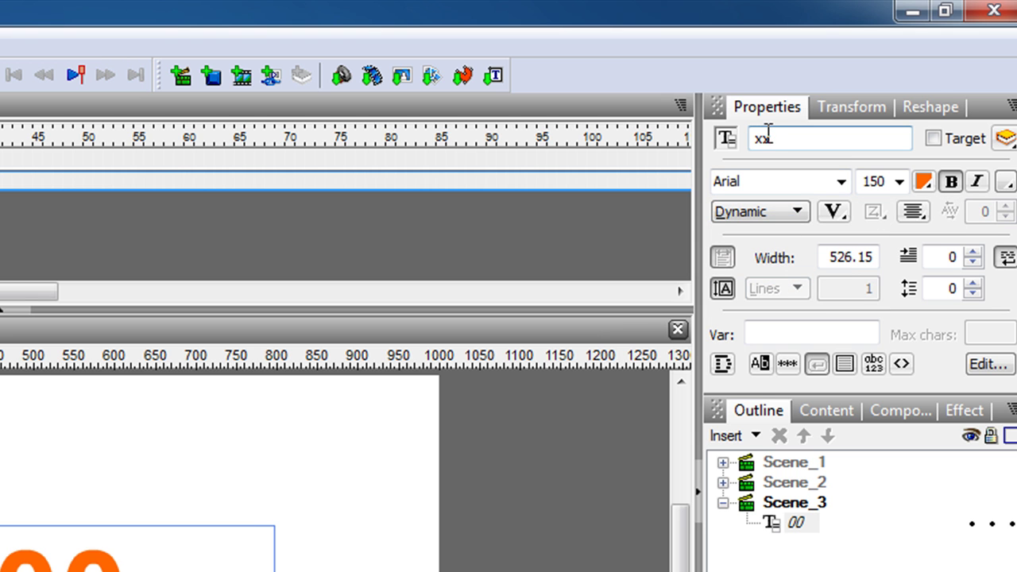
click(933, 139)
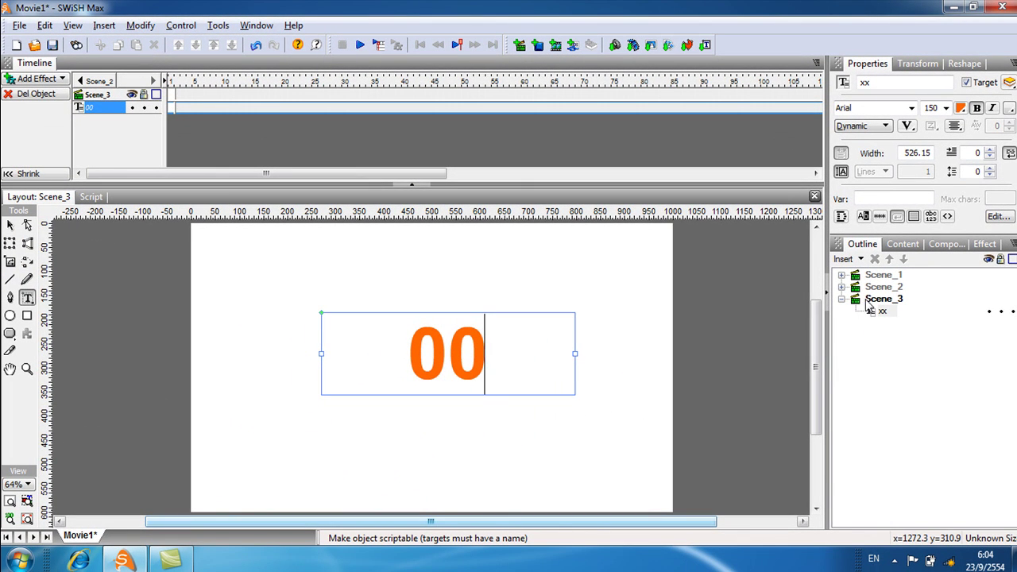
Add an onFrame event for frame 1 to the script of Scene_3.
click(874, 301)
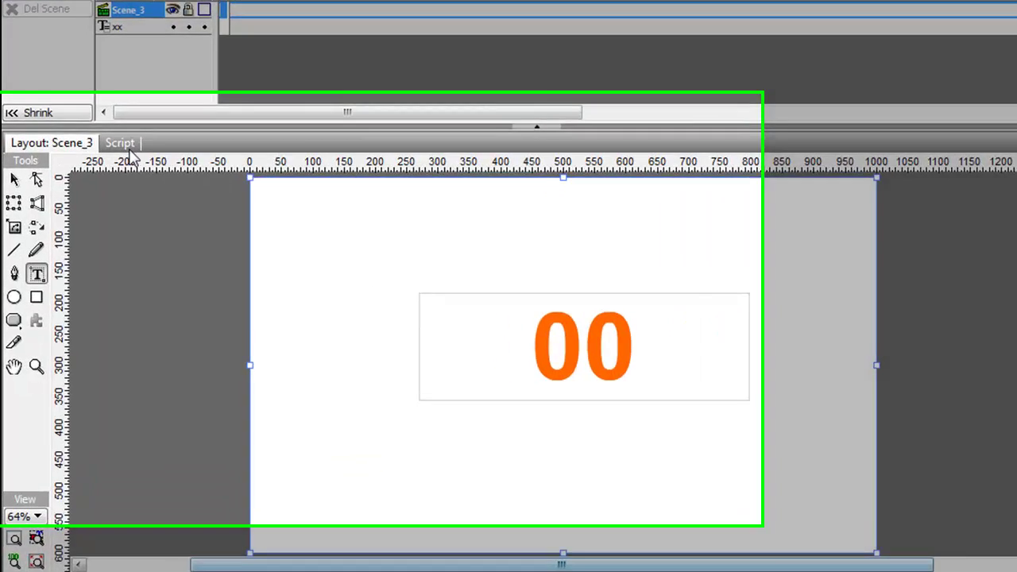
click(92, 197)
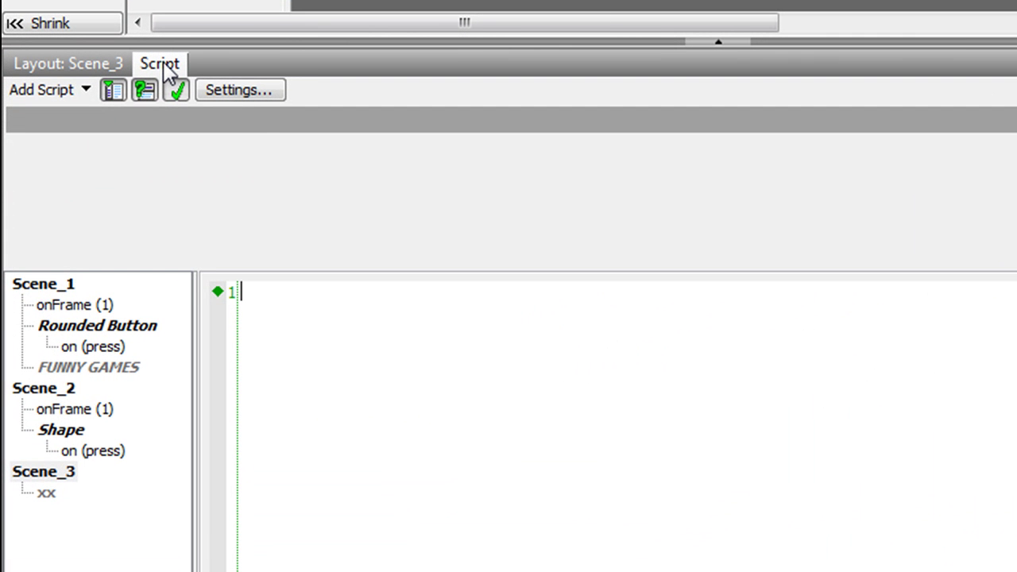
click(63, 89)
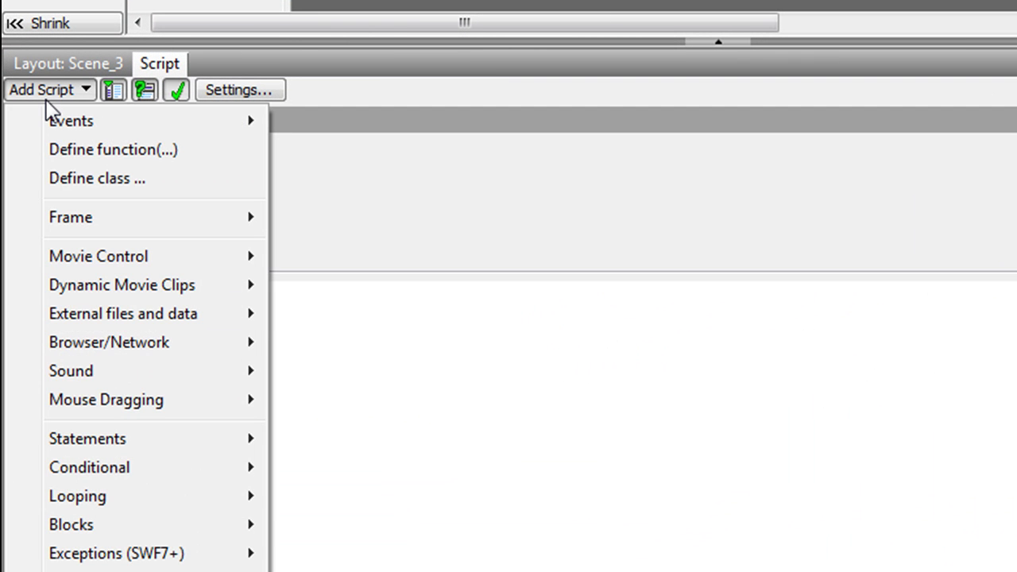
mouse_move(52, 127)
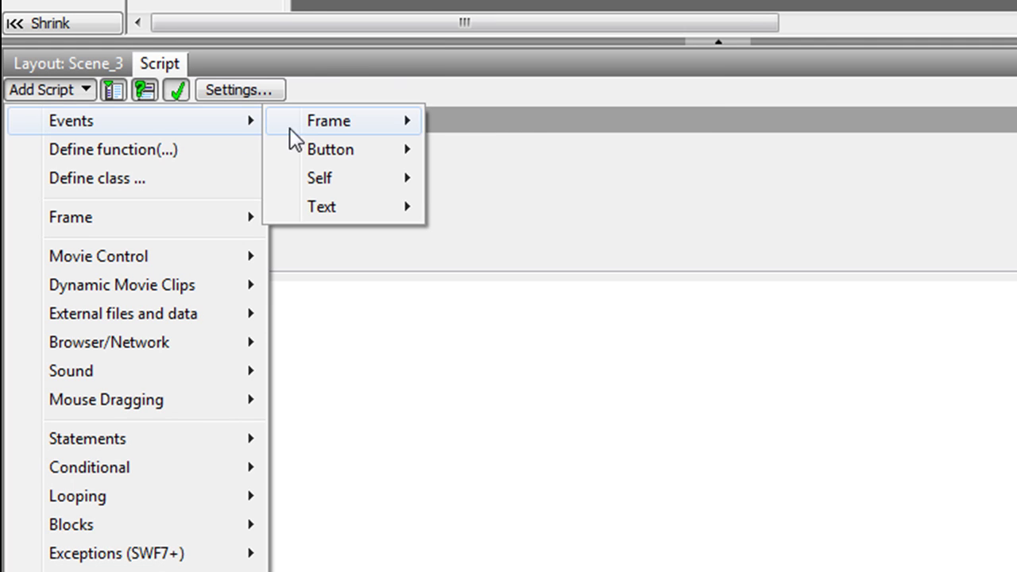
mouse_move(315, 127)
click(497, 122)
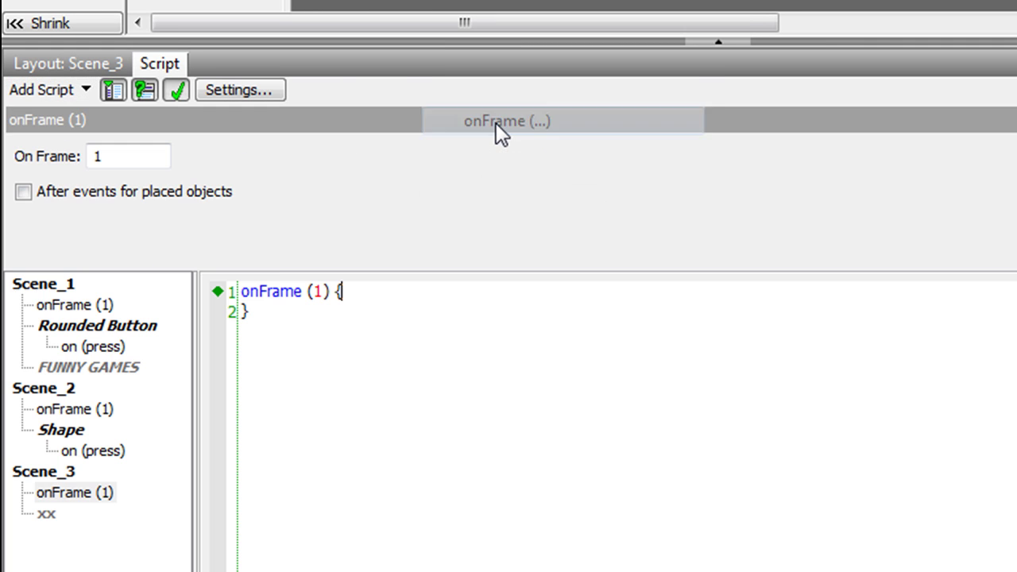
Assign x to xx.text in Scene_3's onFrame (1) event and add a stop() action after it.
key(Return)
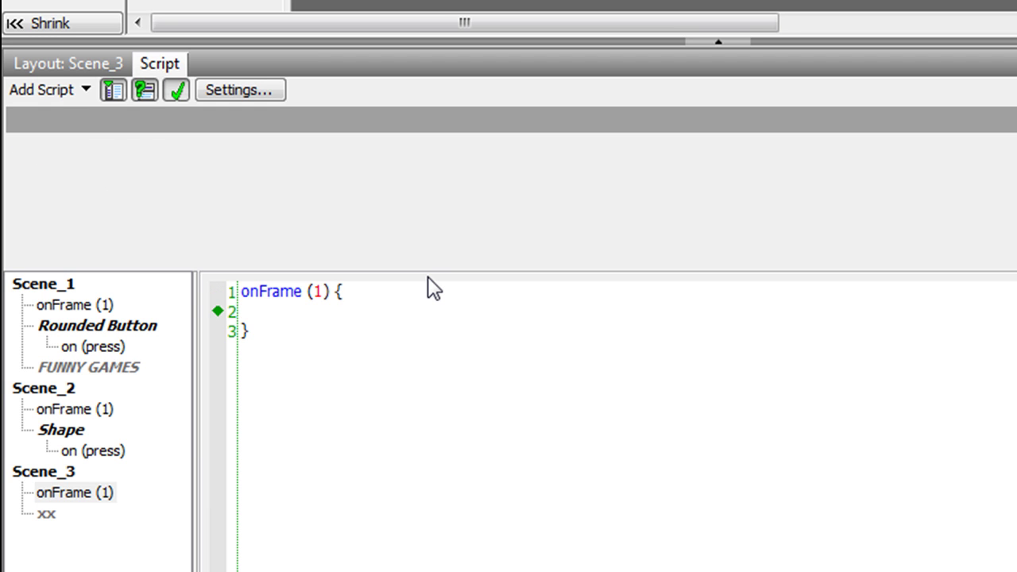
text(xx.text)
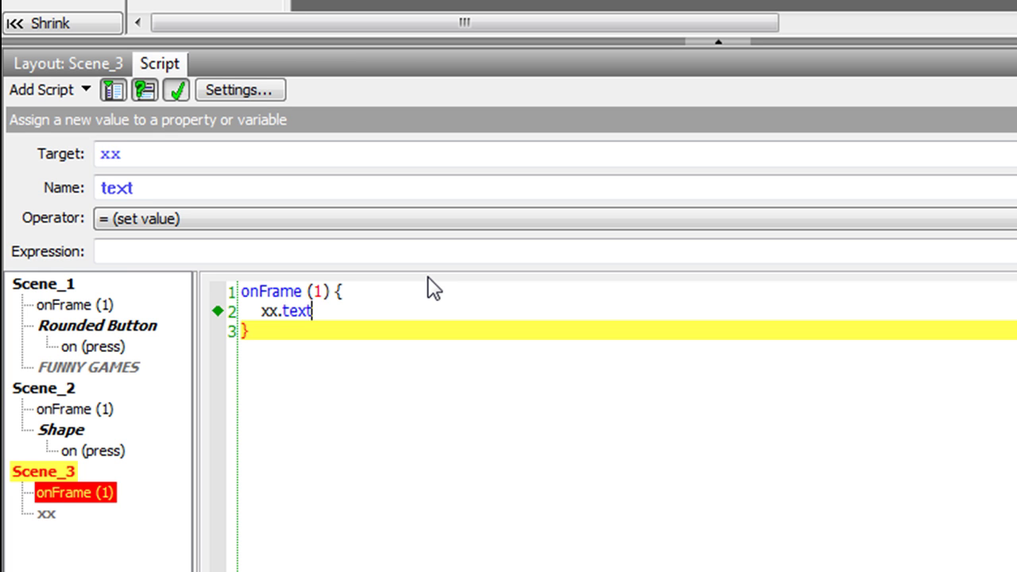
text(=x;)
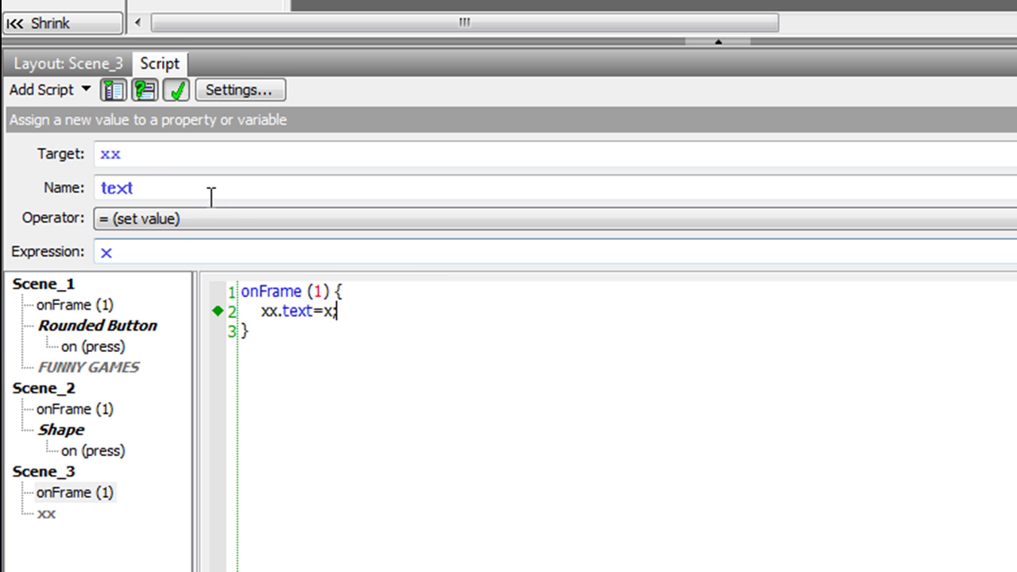
click(61, 89)
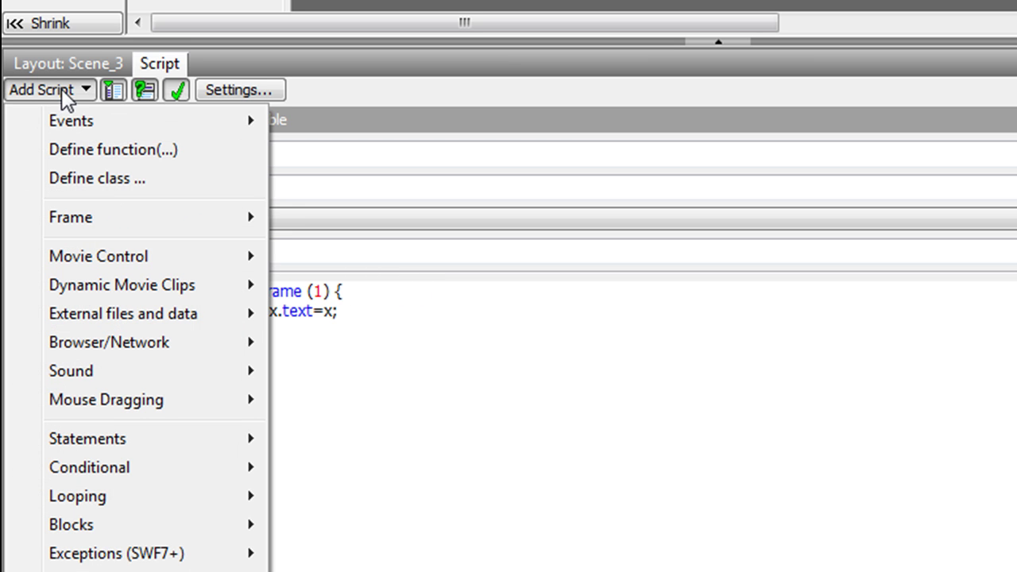
mouse_move(141, 256)
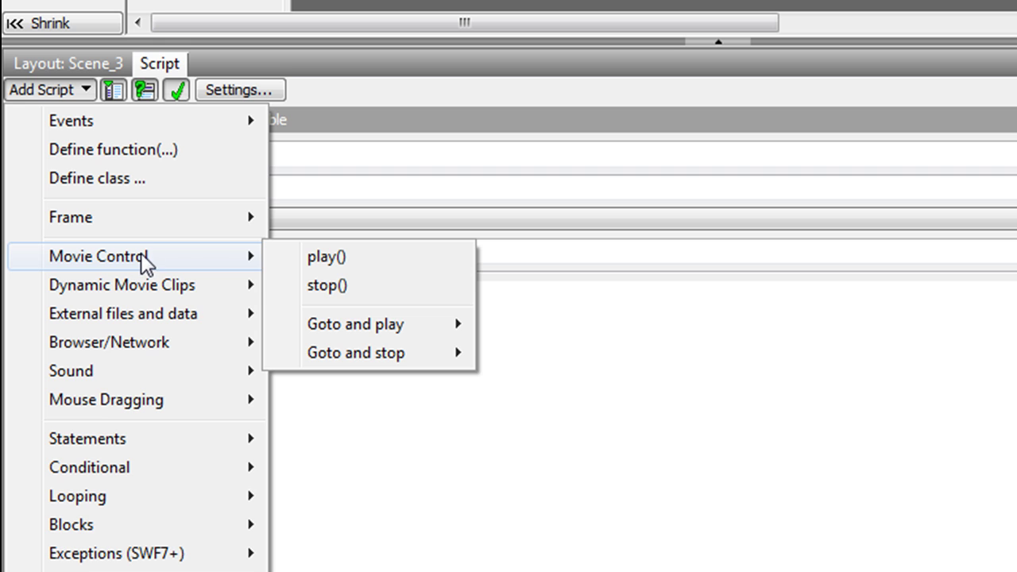
click(327, 286)
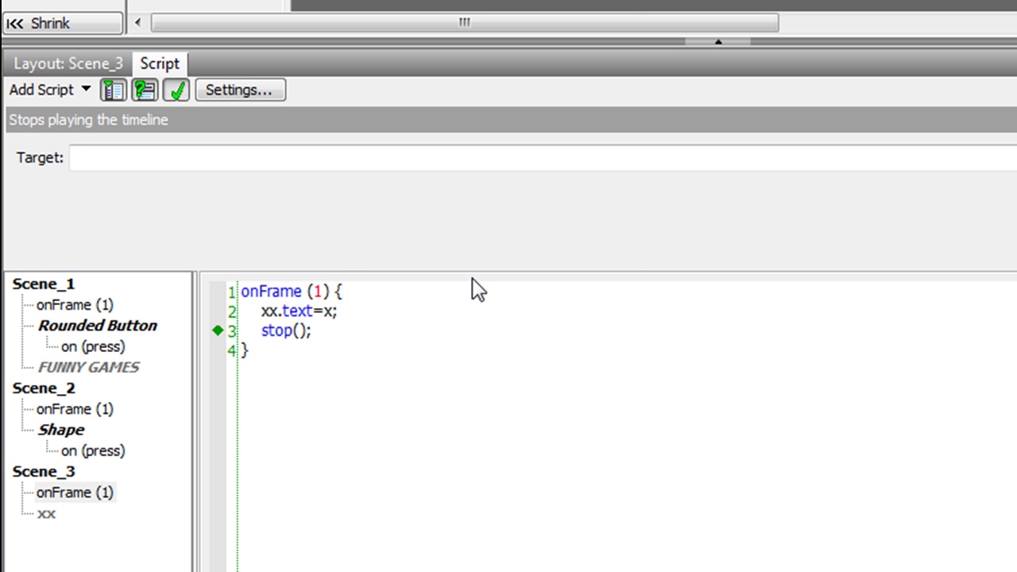
Draw a rounded button about 277 by 79 below the red circle in Scene_2.
click(64, 87)
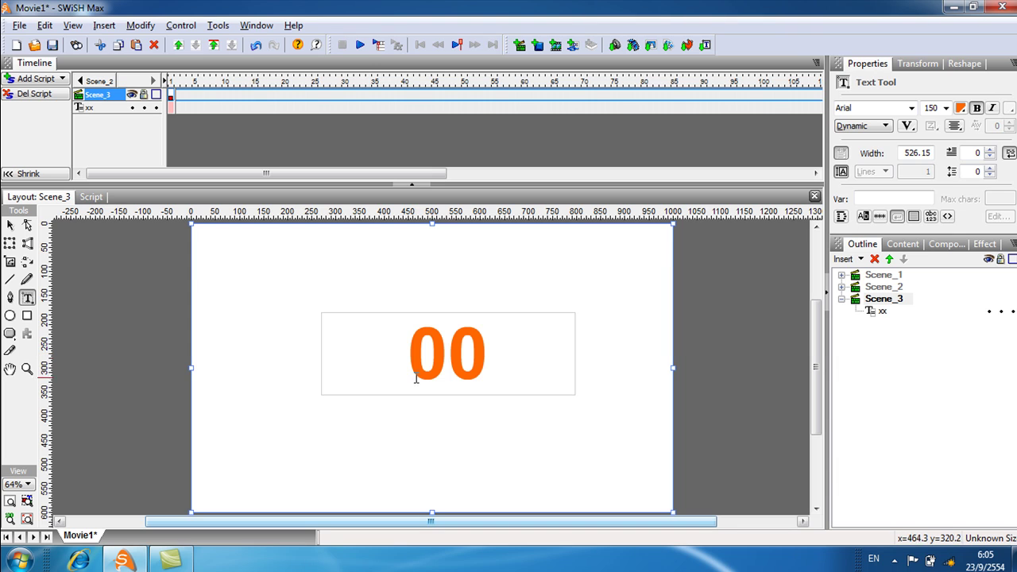
click(883, 289)
click(842, 287)
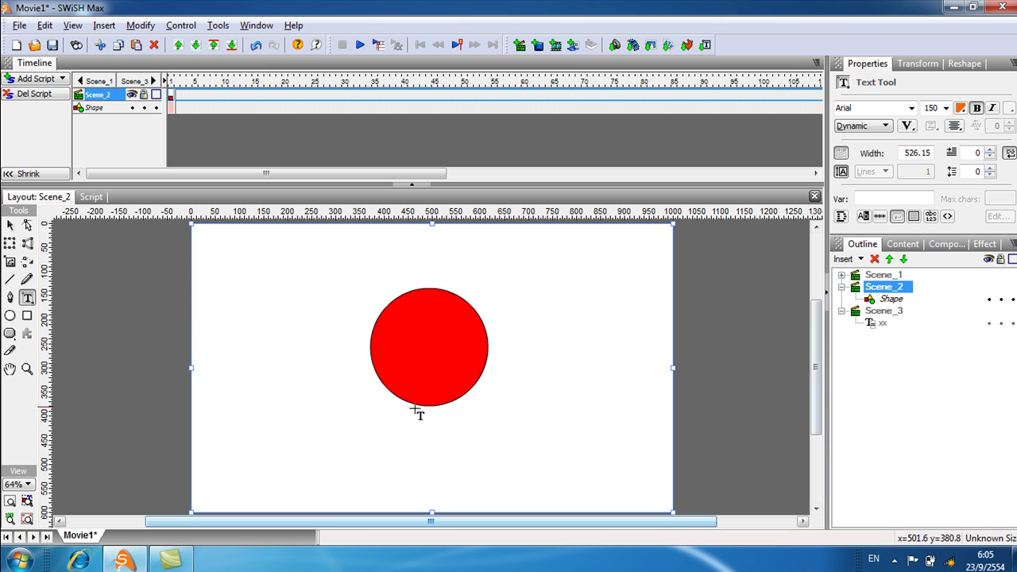
click(10, 334)
drag(10, 334, 96, 360)
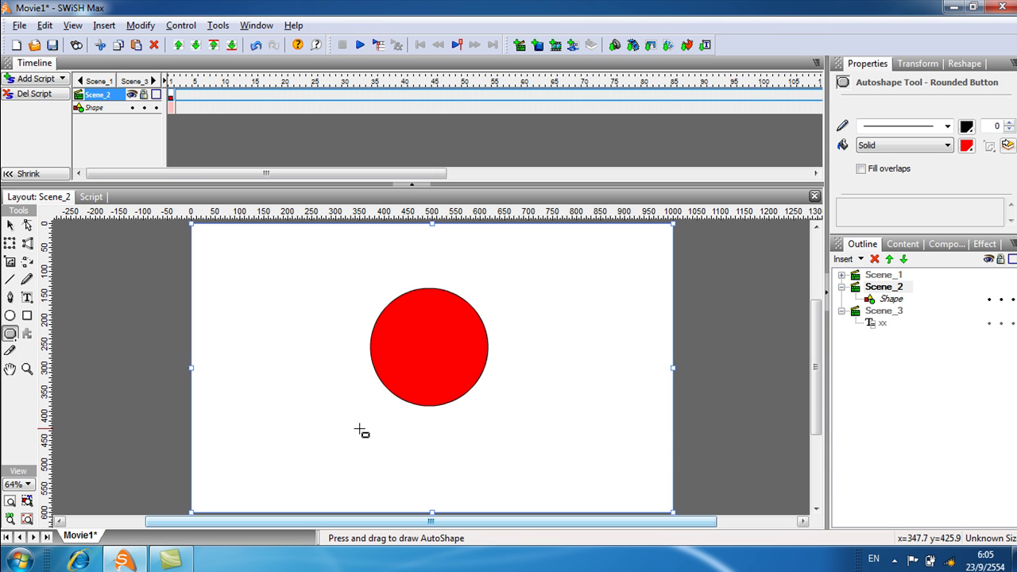
drag(365, 431, 497, 469)
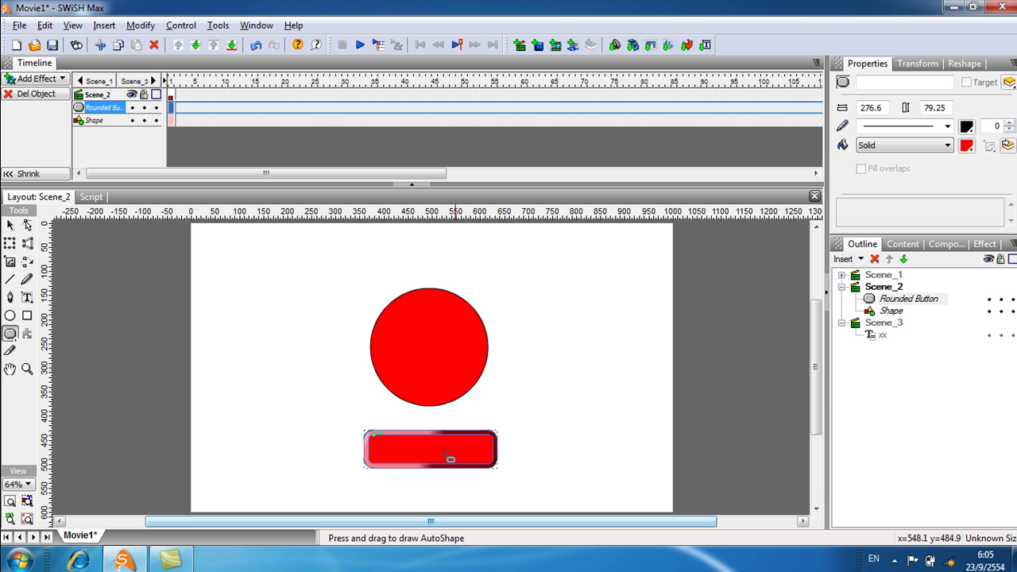
click(11, 225)
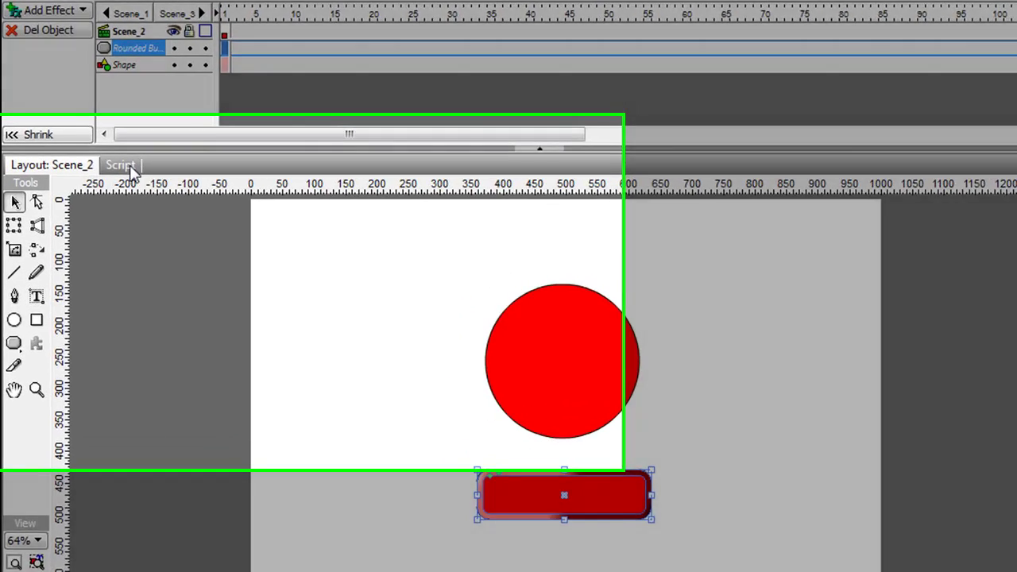
Add an on (press) event to the script of Scene_2's new rounded button.
click(127, 166)
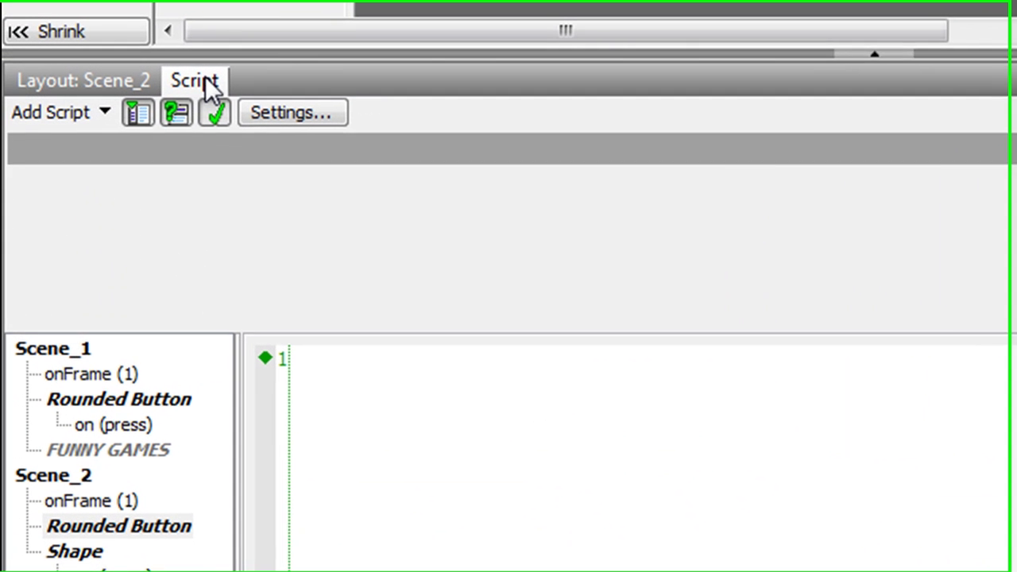
click(56, 113)
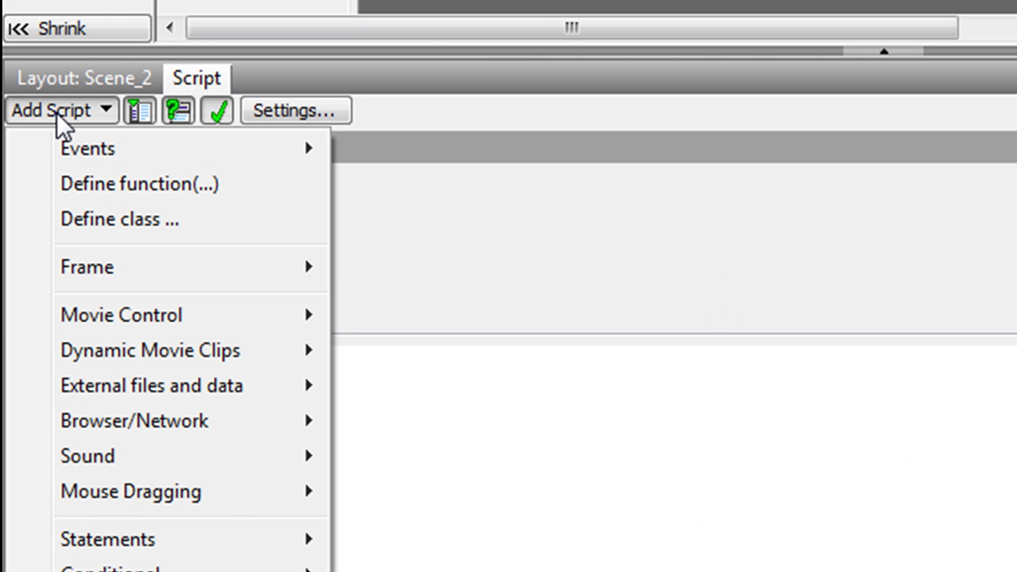
mouse_move(77, 153)
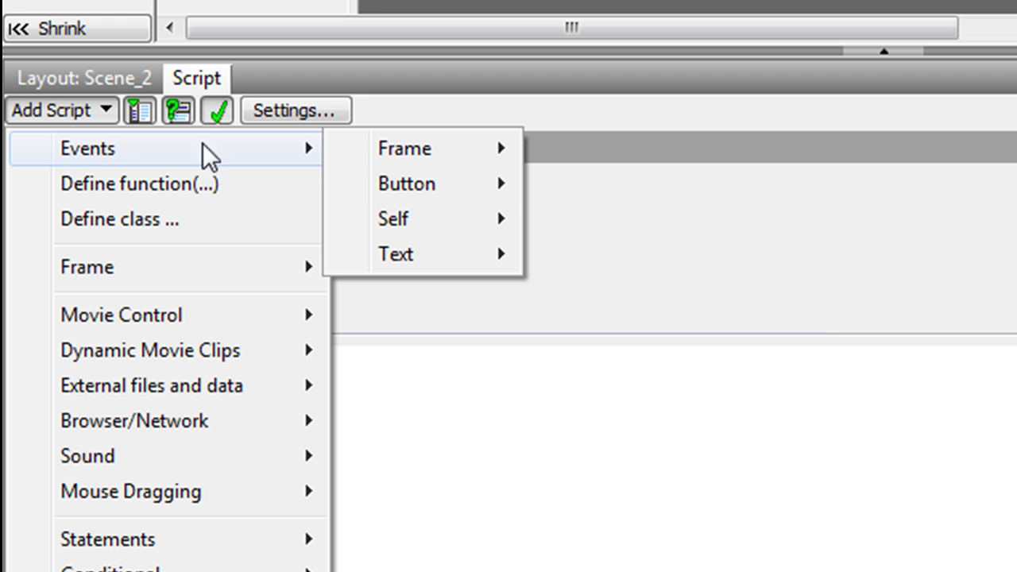
mouse_move(405, 198)
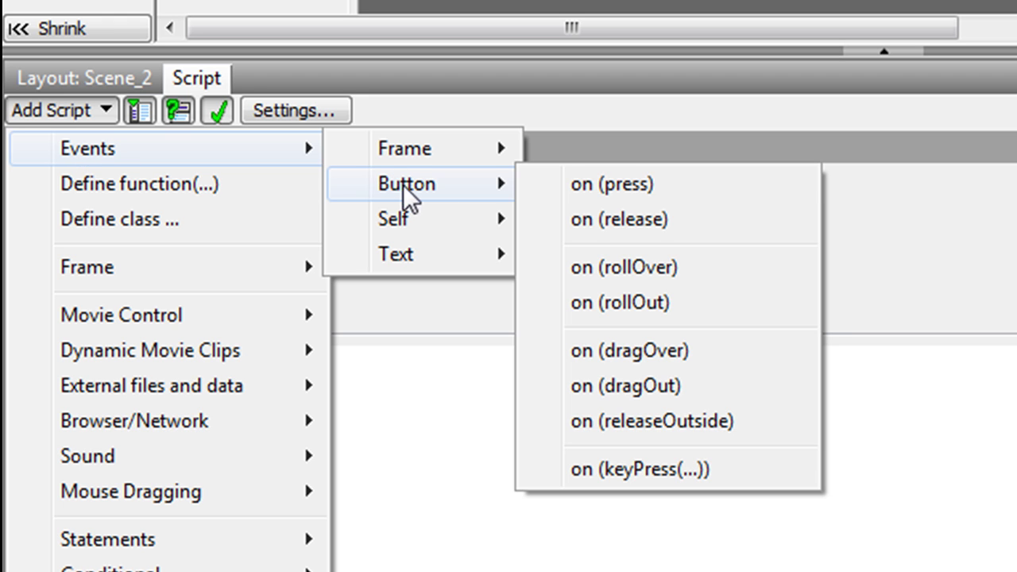
click(618, 187)
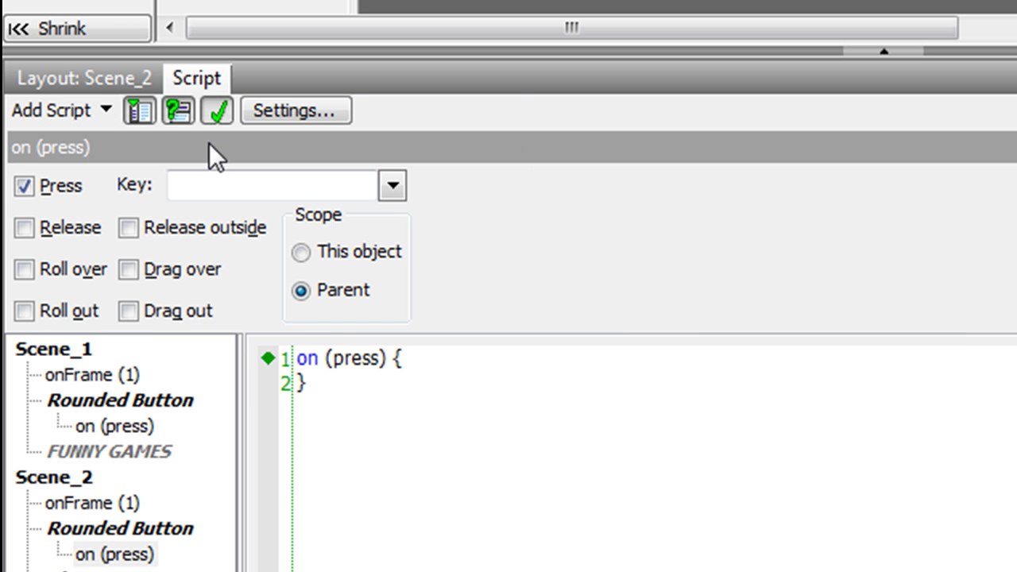
Make the button's press event go to and play frame 1 of Scene_3.
click(84, 111)
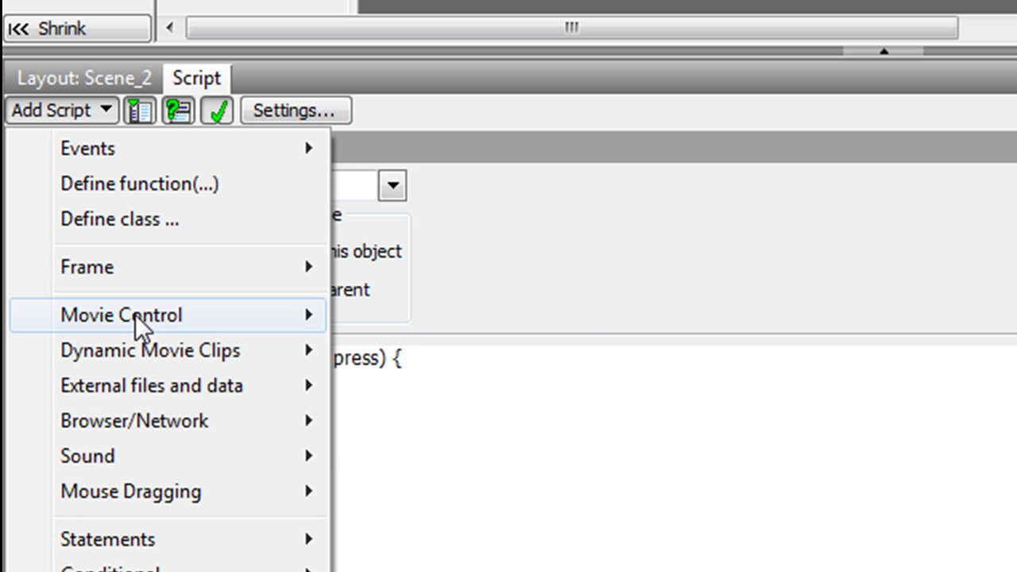
mouse_move(136, 325)
mouse_move(475, 410)
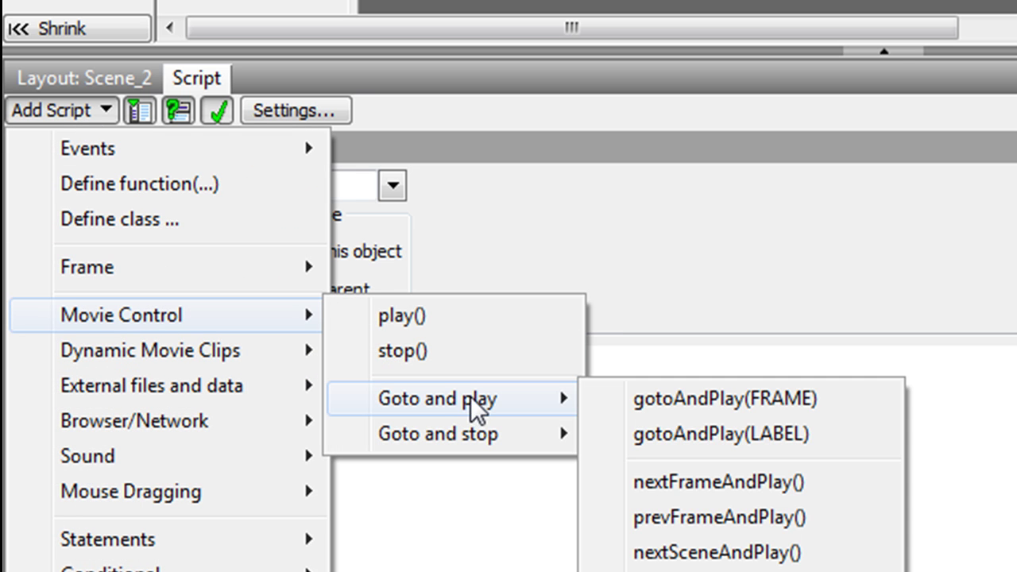
click(703, 402)
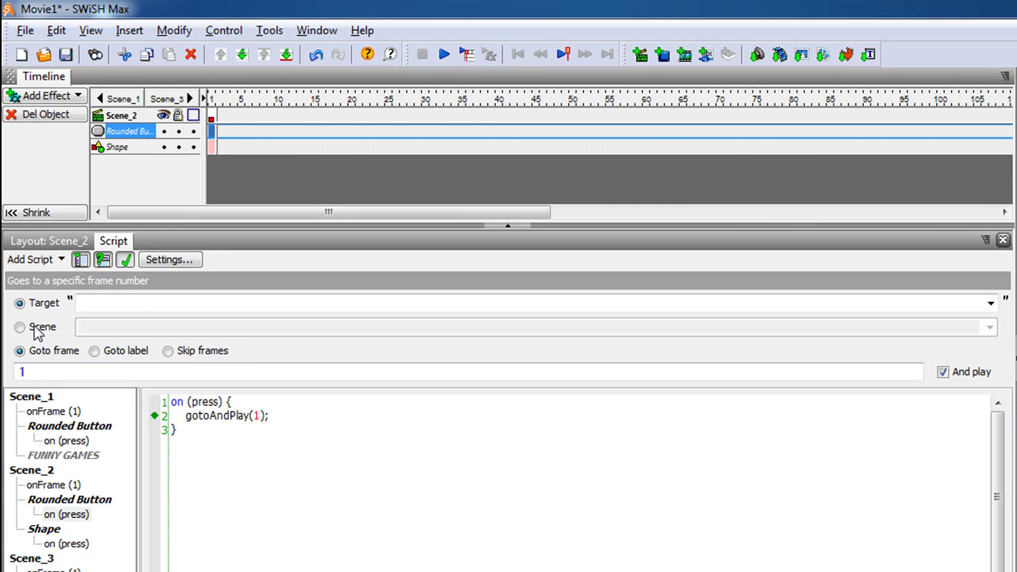
click(51, 235)
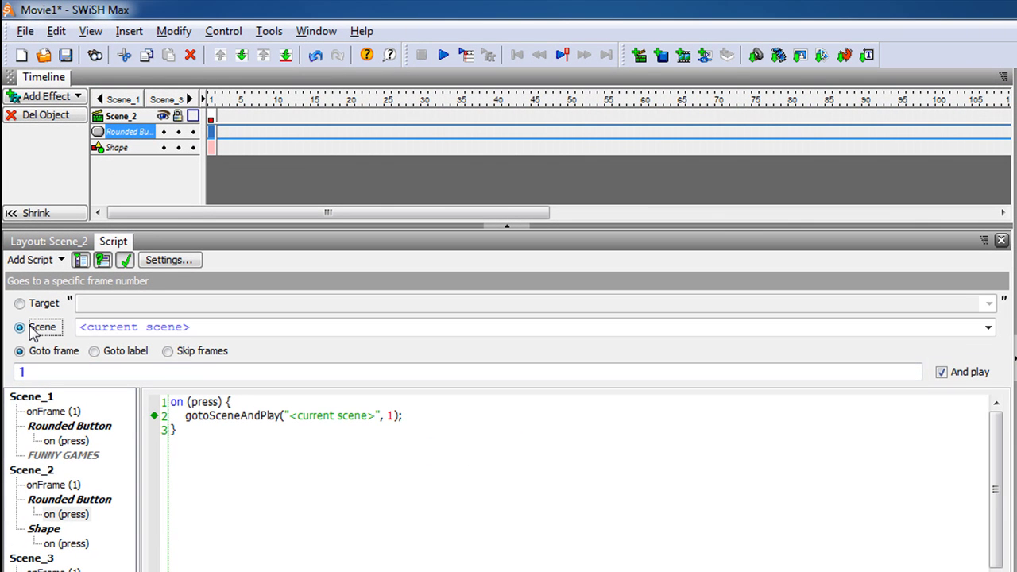
click(989, 329)
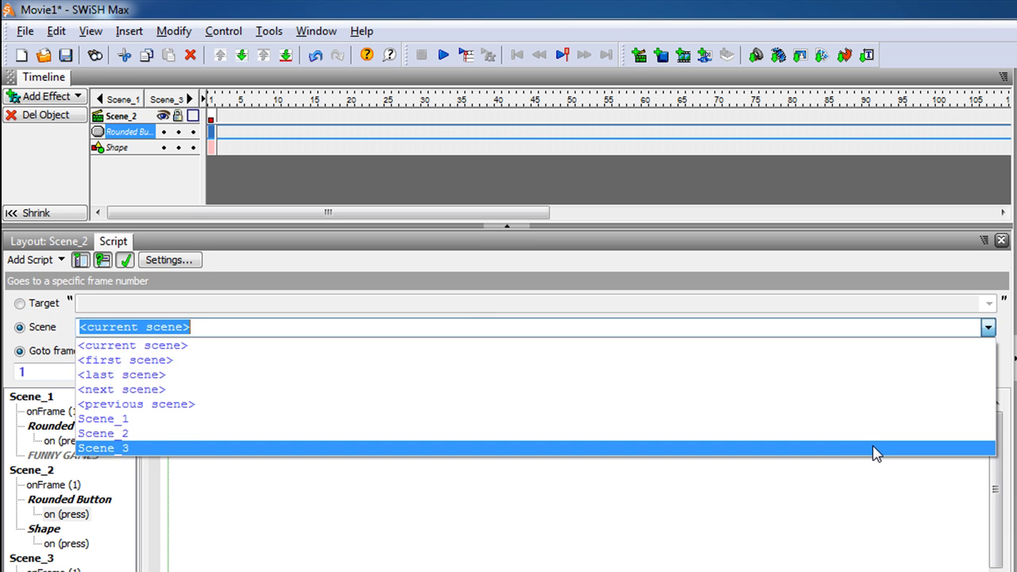
click(875, 450)
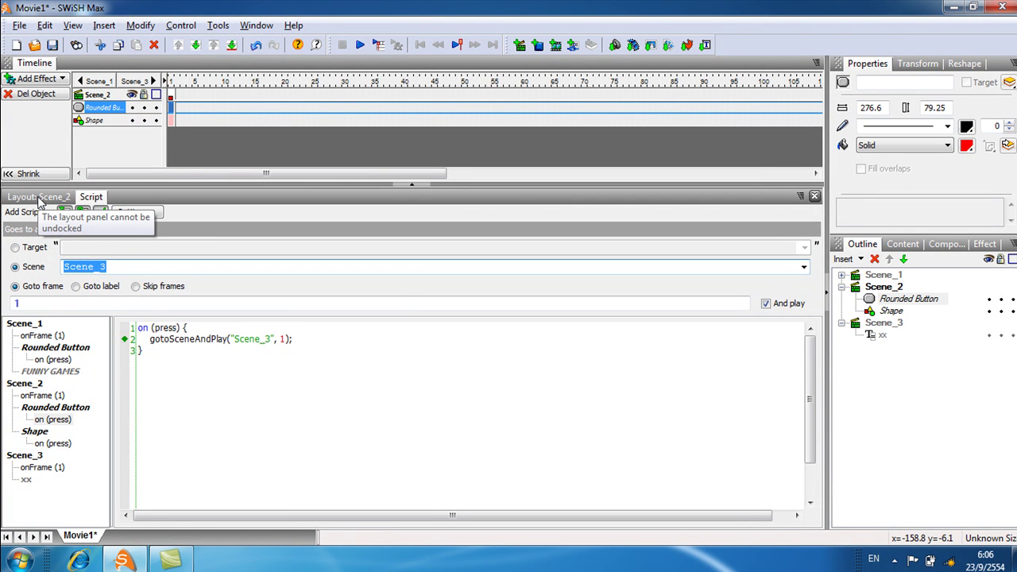
Return to the Scene_2 layout and change the rounded button's solid fill to blue.
click(39, 197)
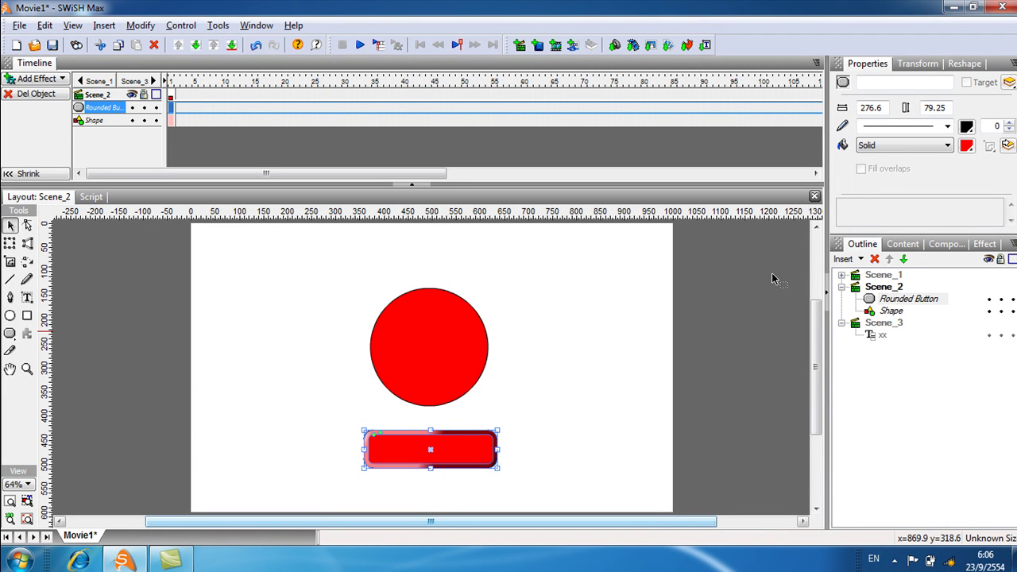
click(968, 146)
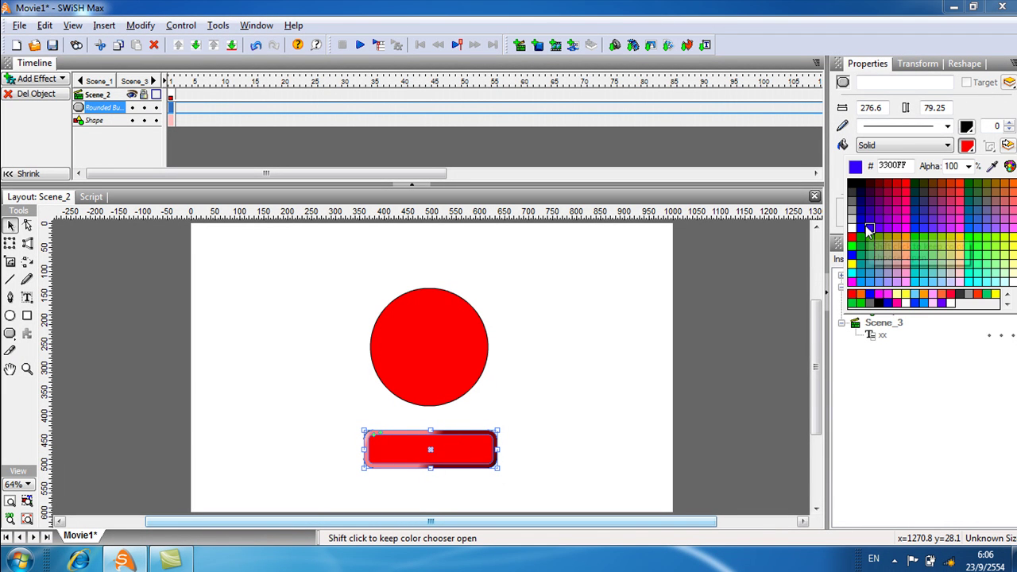
click(869, 232)
Preview the movie, going from the title scene through its start button and from Scene_2 through the blue button to the score.
click(360, 45)
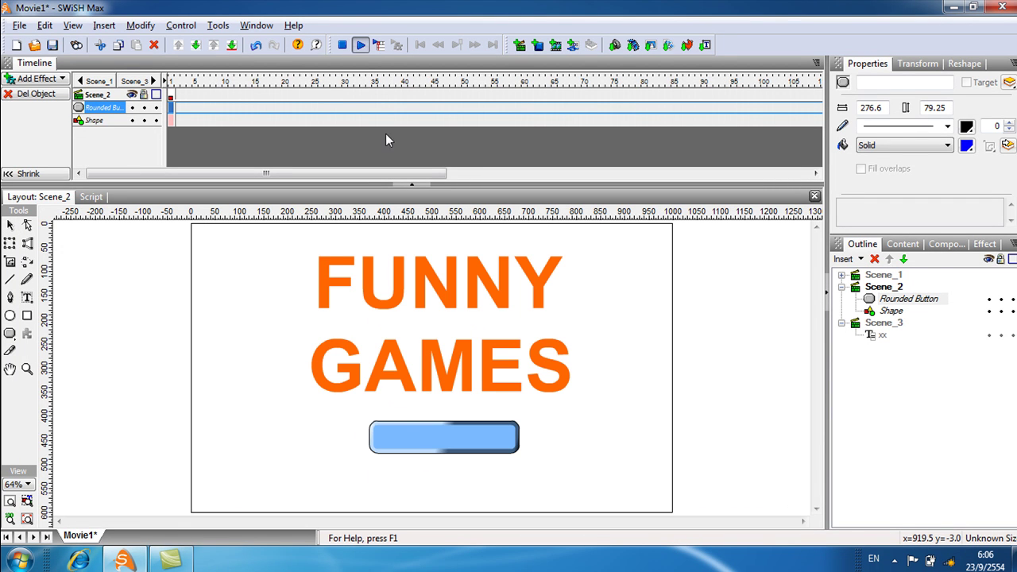
click(446, 442)
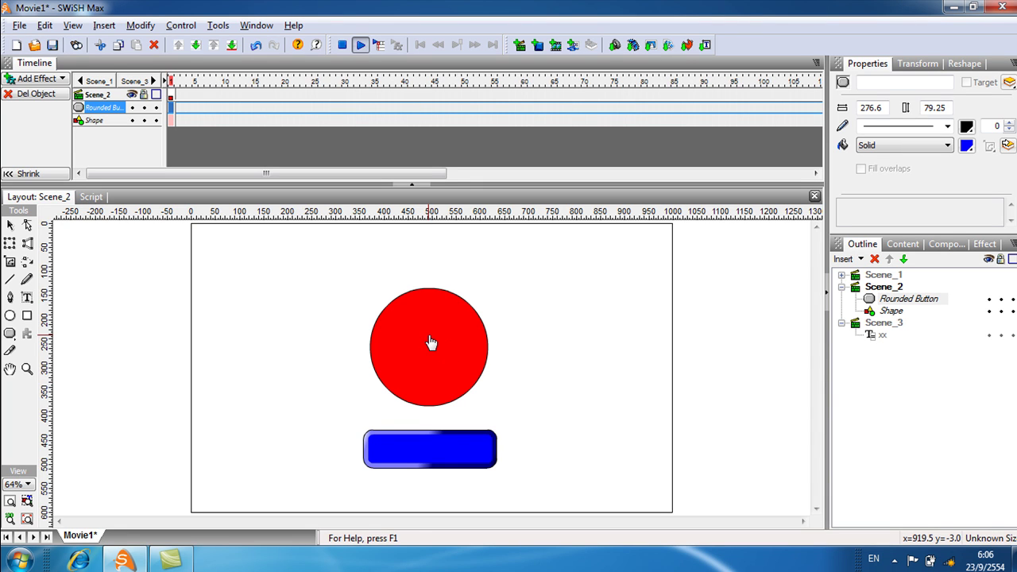
click(446, 455)
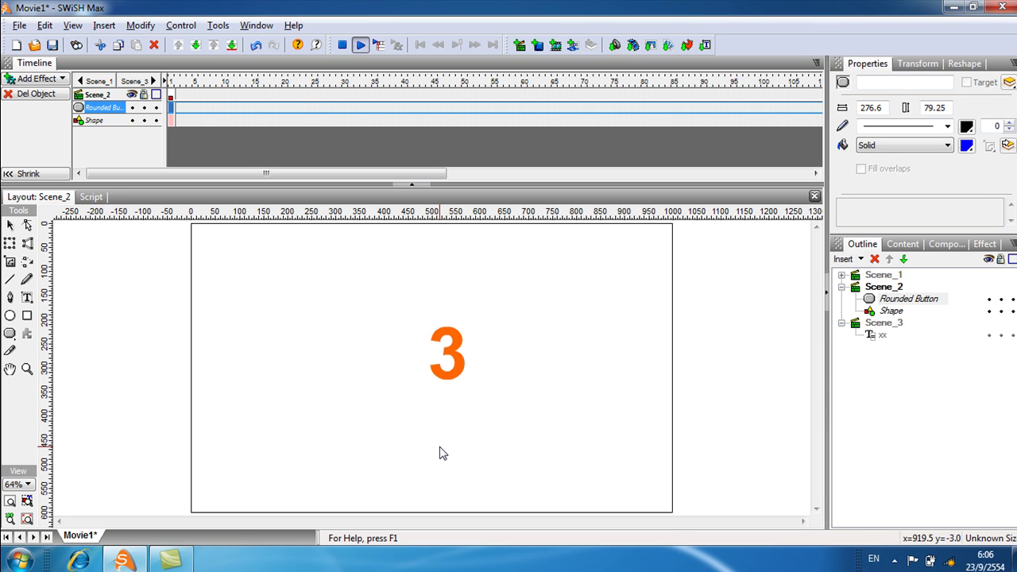